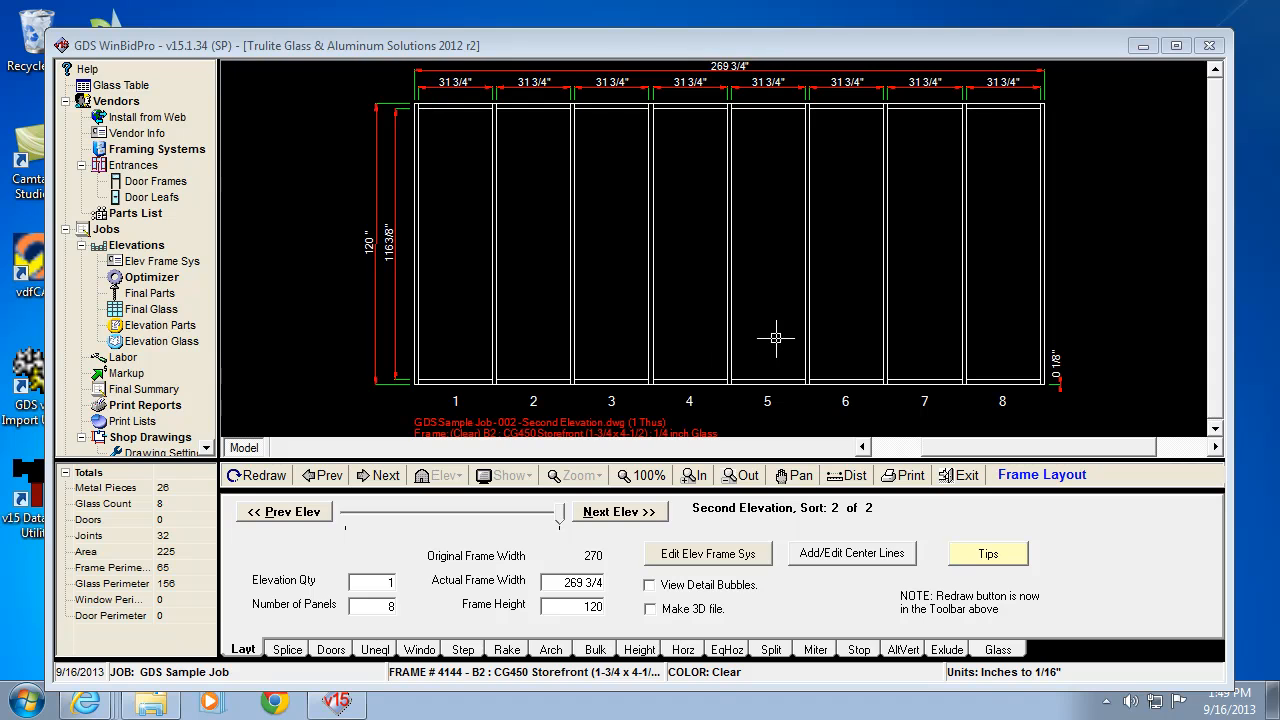
Step: Show the empty entrances list for the eight-panel, 269 3/4" x 120" elevation
{"action": "left_click", "coordinate": [331, 650]}
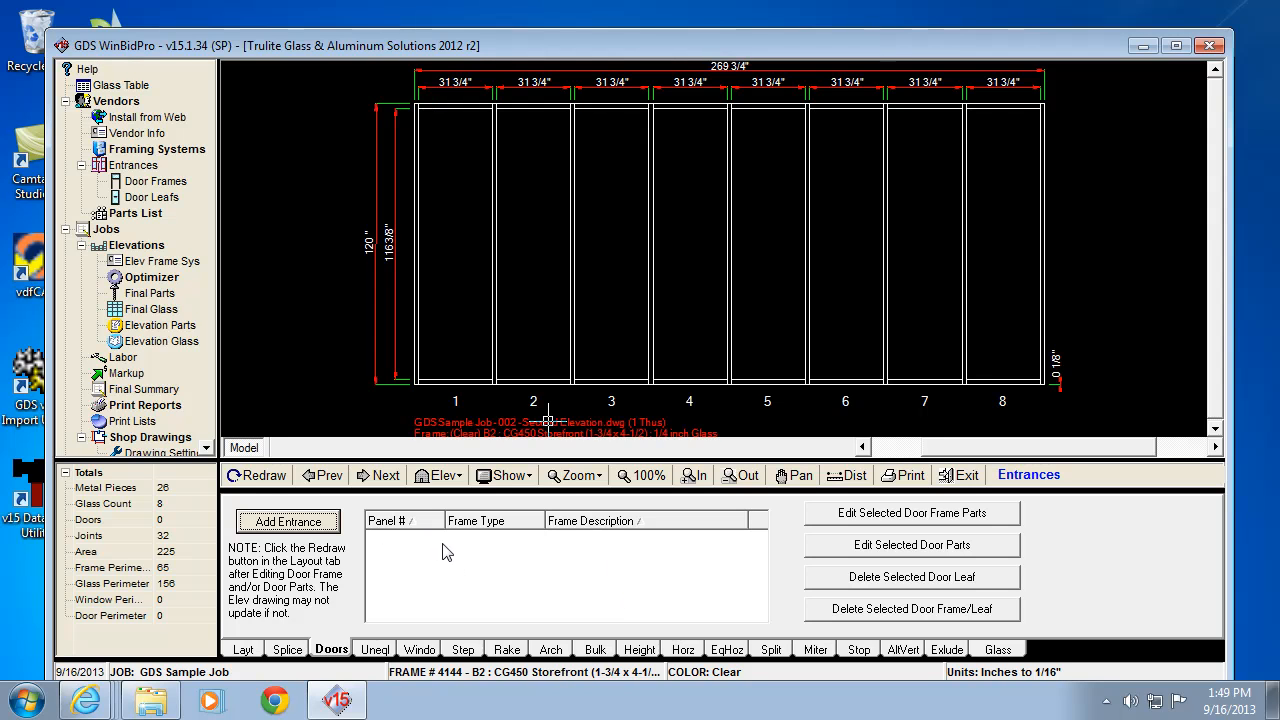
Step: Start a new entrance at panel 1 and bring up the door frame selection list
{"action": "left_click", "coordinate": [300, 524]}
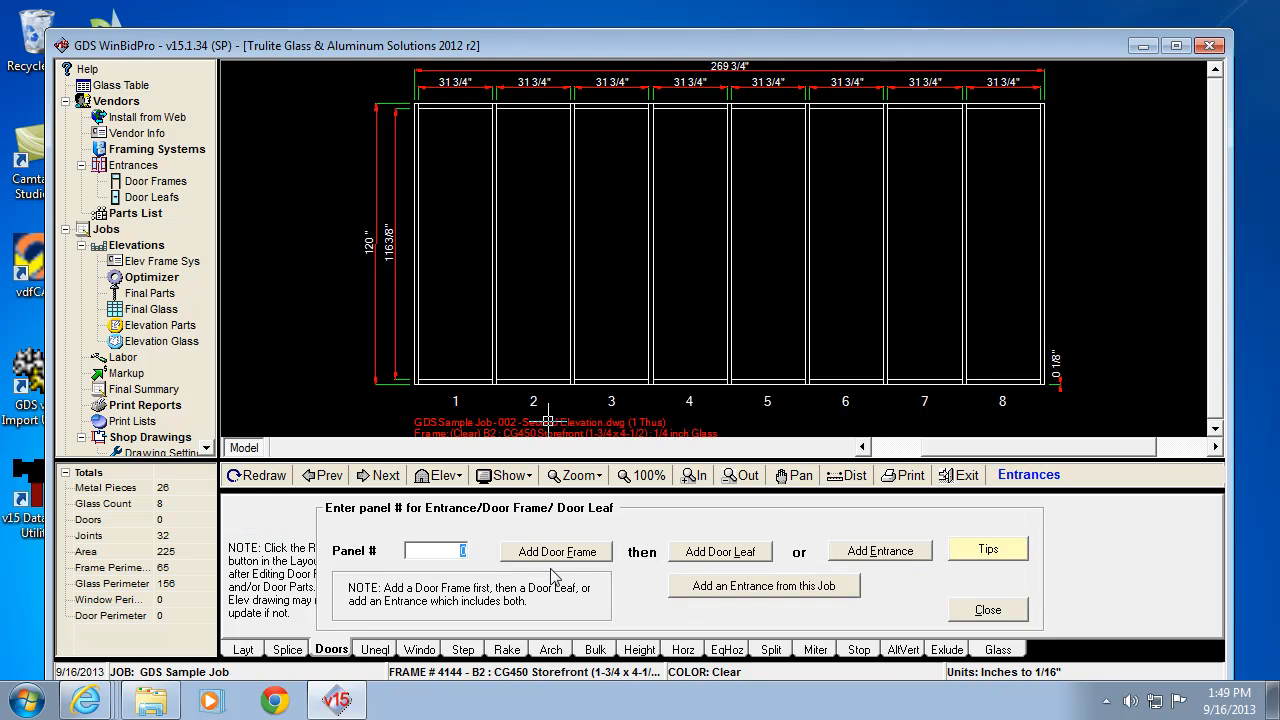
{"action": "type", "text": "1"}
{"action": "left_click", "coordinate": [555, 552]}
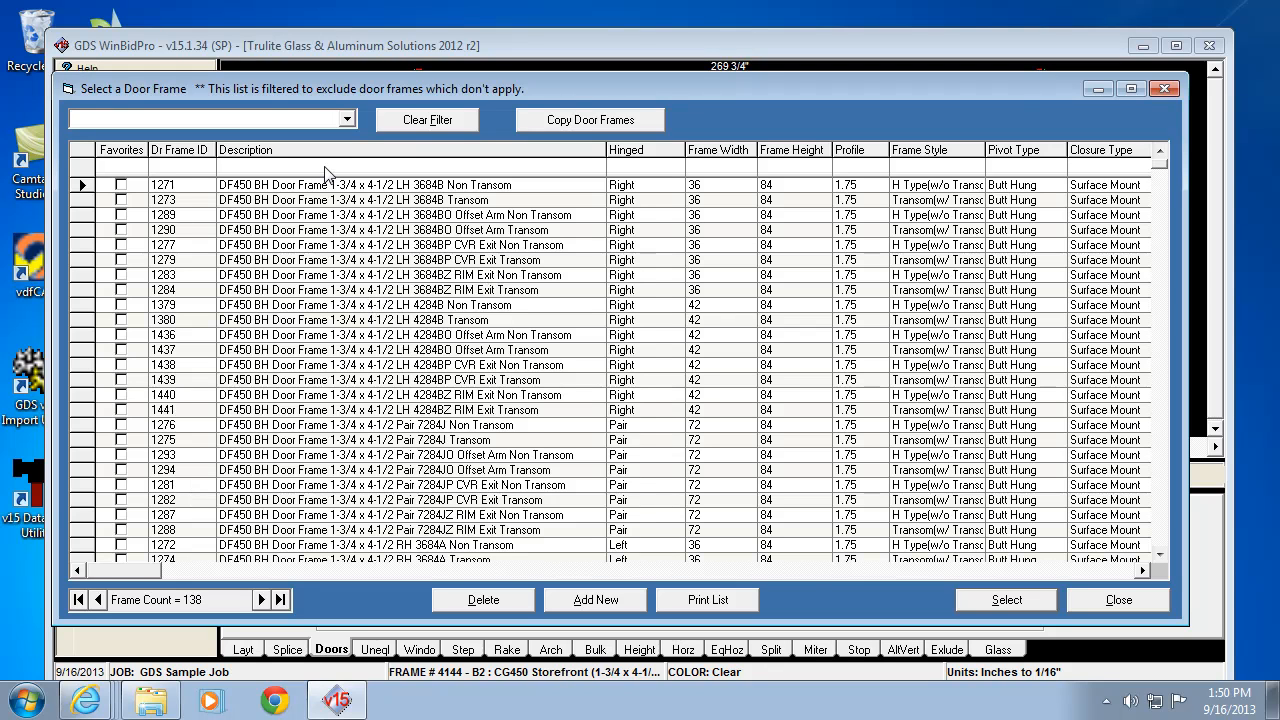
Step: Widen the Frame Style column and filter the door frames to right-hinged ones
{"action": "left_click", "coordinate": [919, 167]}
{"action": "left_click_drag", "start_coordinate": [985, 149], "coordinate": [1068, 148]}
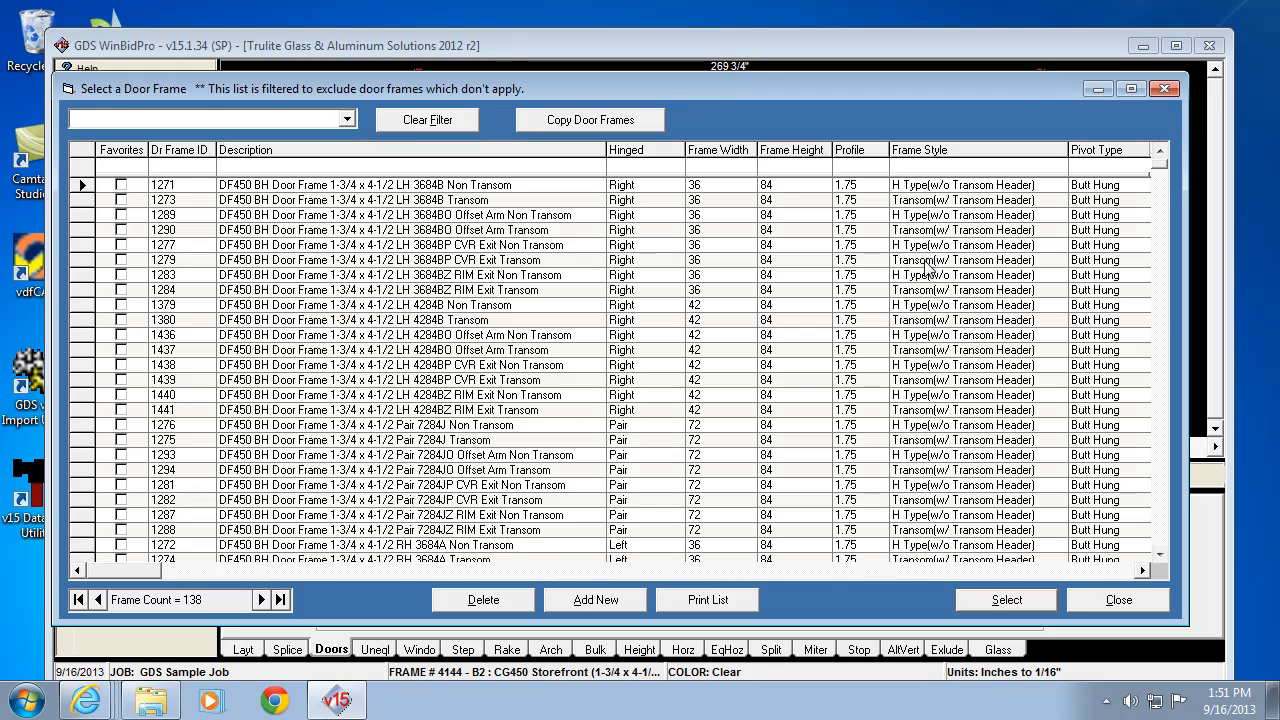
{"action": "left_click", "coordinate": [930, 260]}
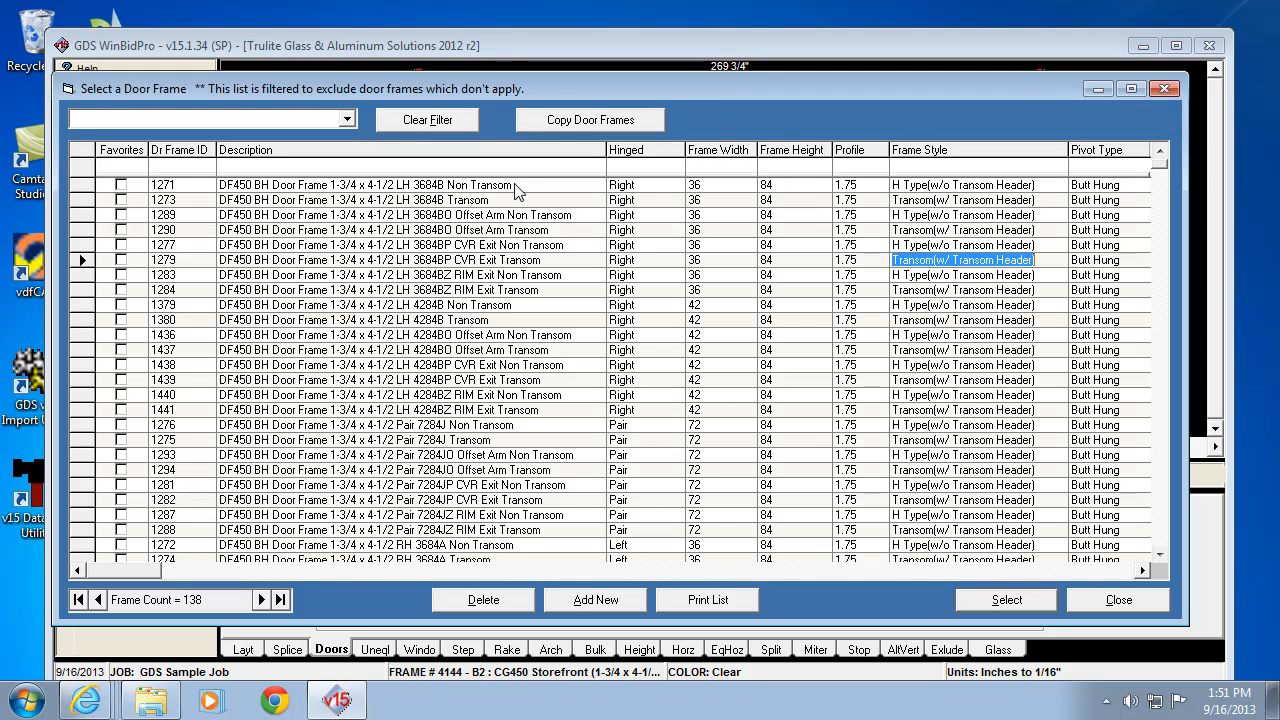
{"action": "left_click", "coordinate": [634, 167]}
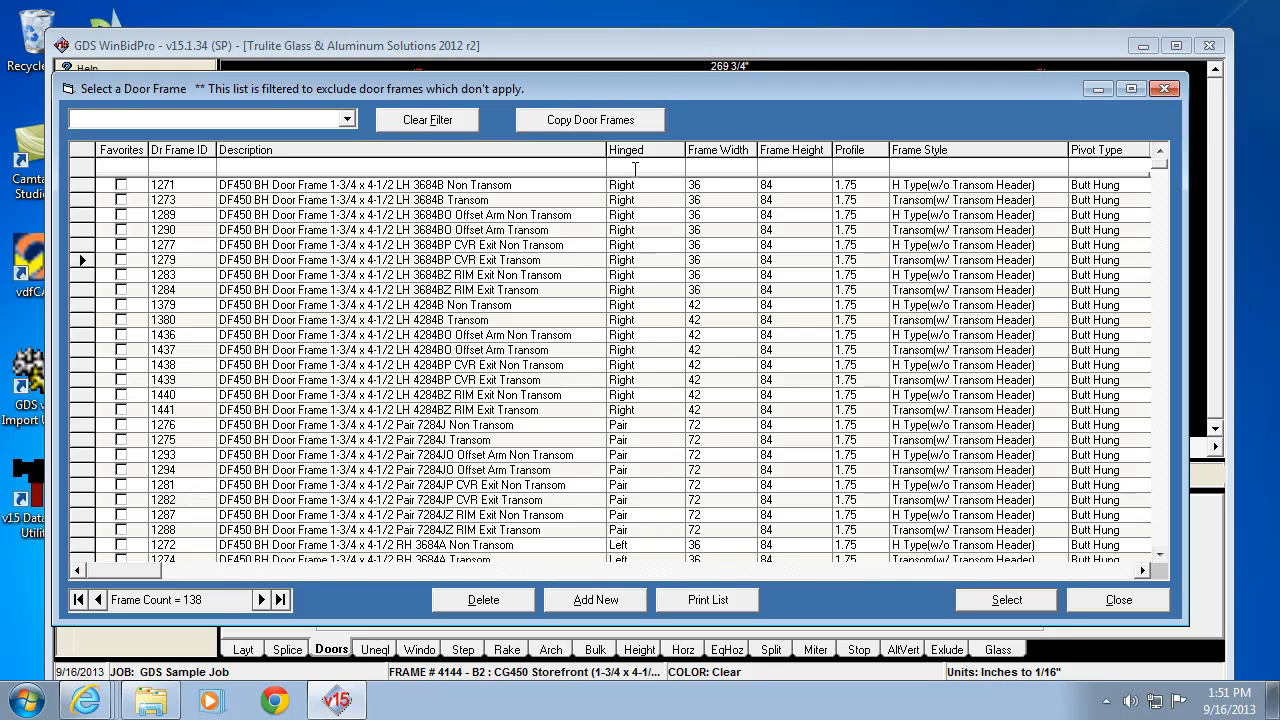
{"action": "type", "text": "righ"}
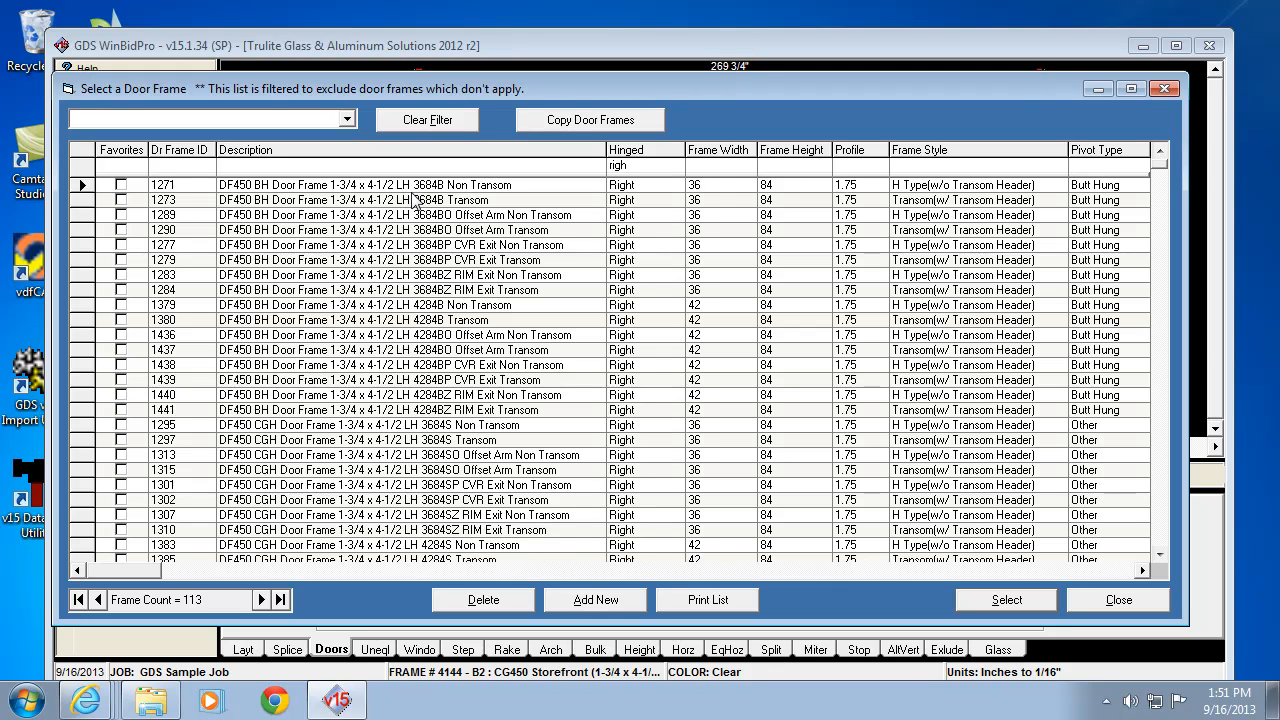
Step: Filter to 36 wide, 1.75 profile, butt-hung transom frames and assign frame 1284 to panel 1
{"action": "left_click", "coordinate": [716, 168]}
{"action": "type", "text": "36"}
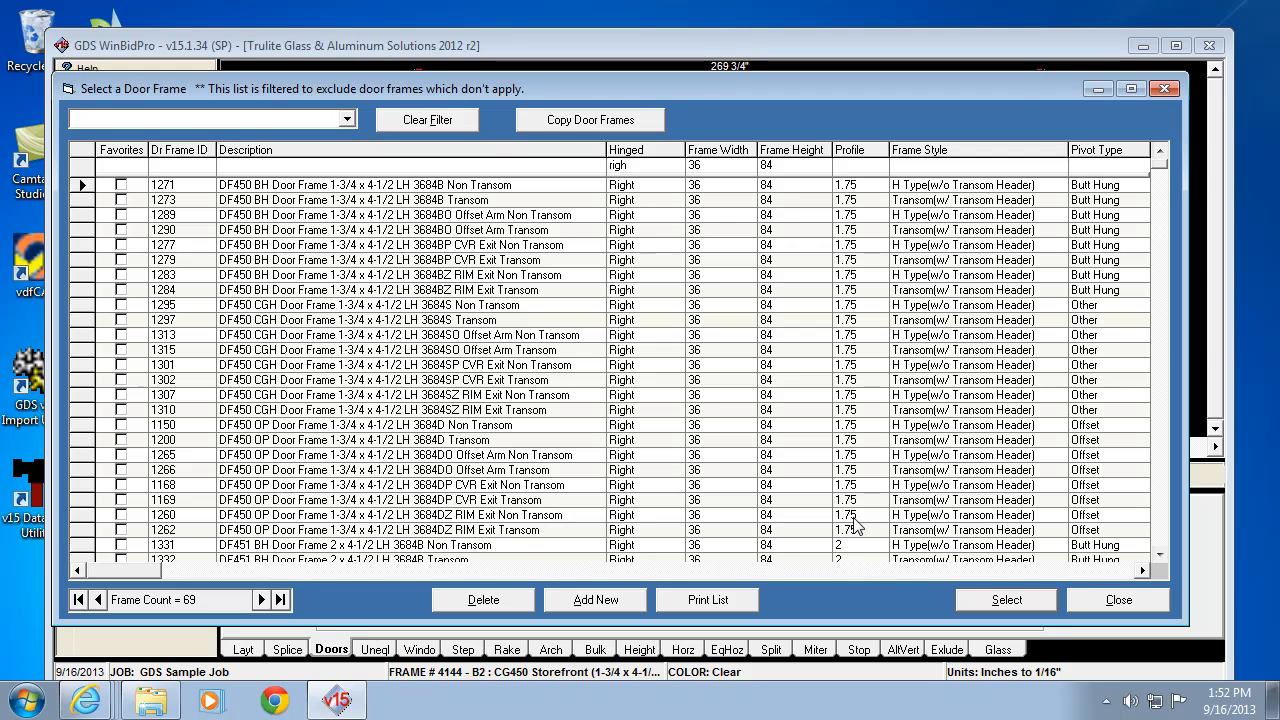
{"action": "type", "text": "1"}
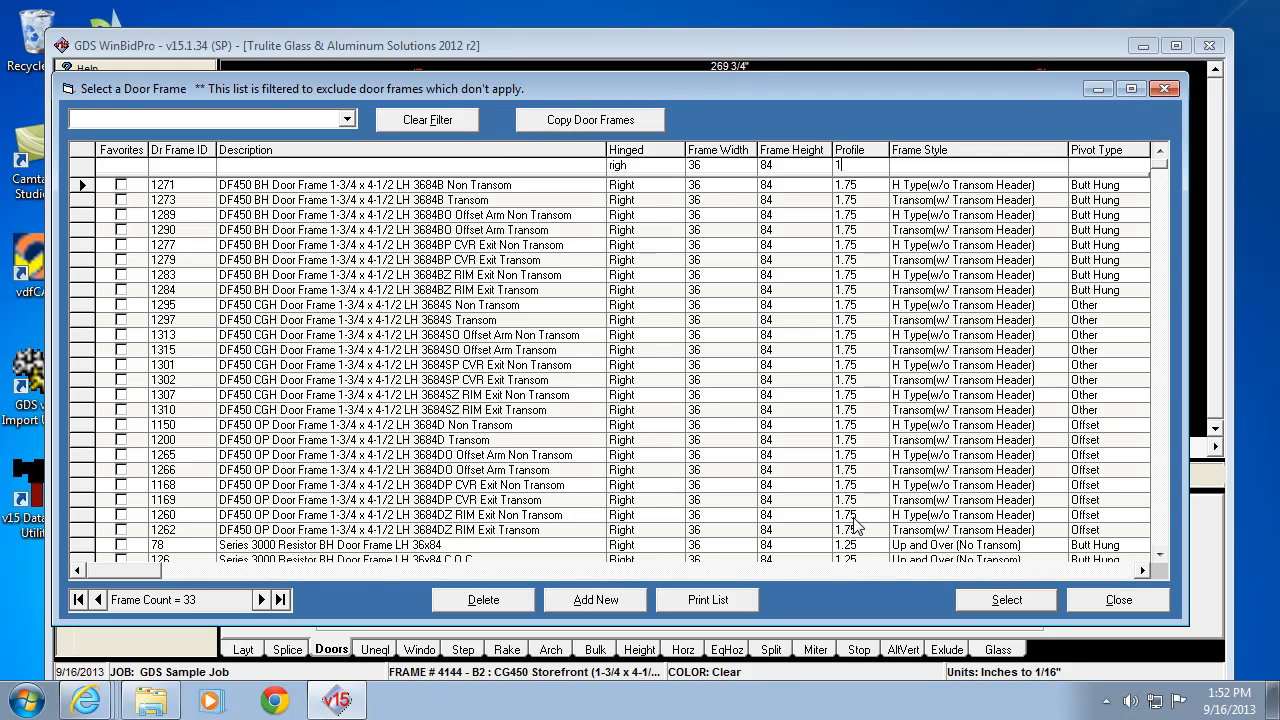
{"action": "type", "text": ".75"}
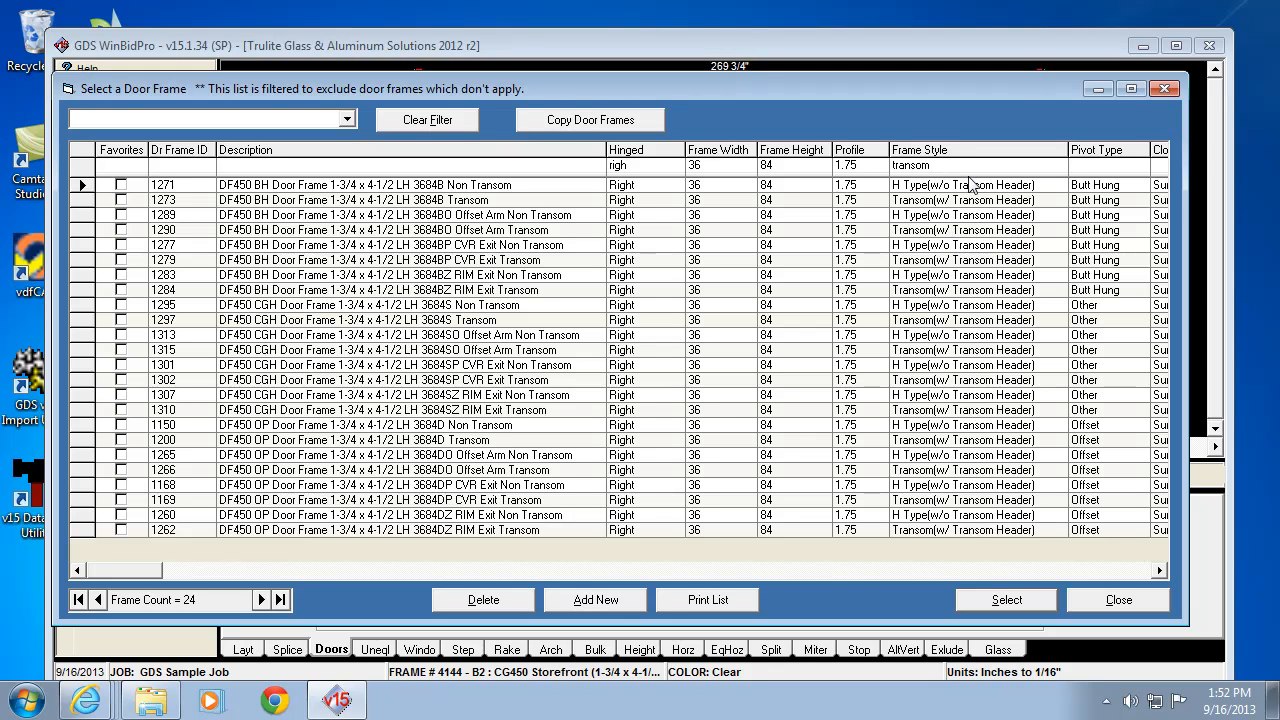
{"action": "type", "text": "("}
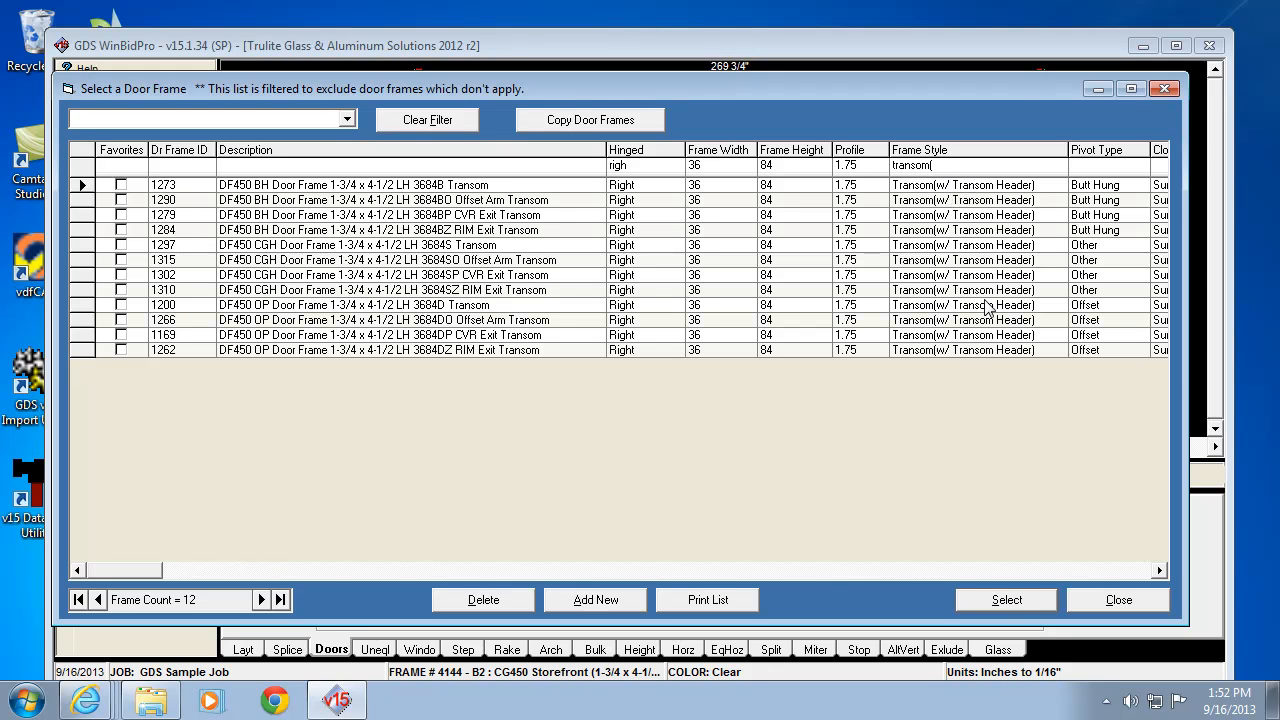
{"action": "left_click", "coordinate": [1091, 166]}
{"action": "type", "text": "butt"}
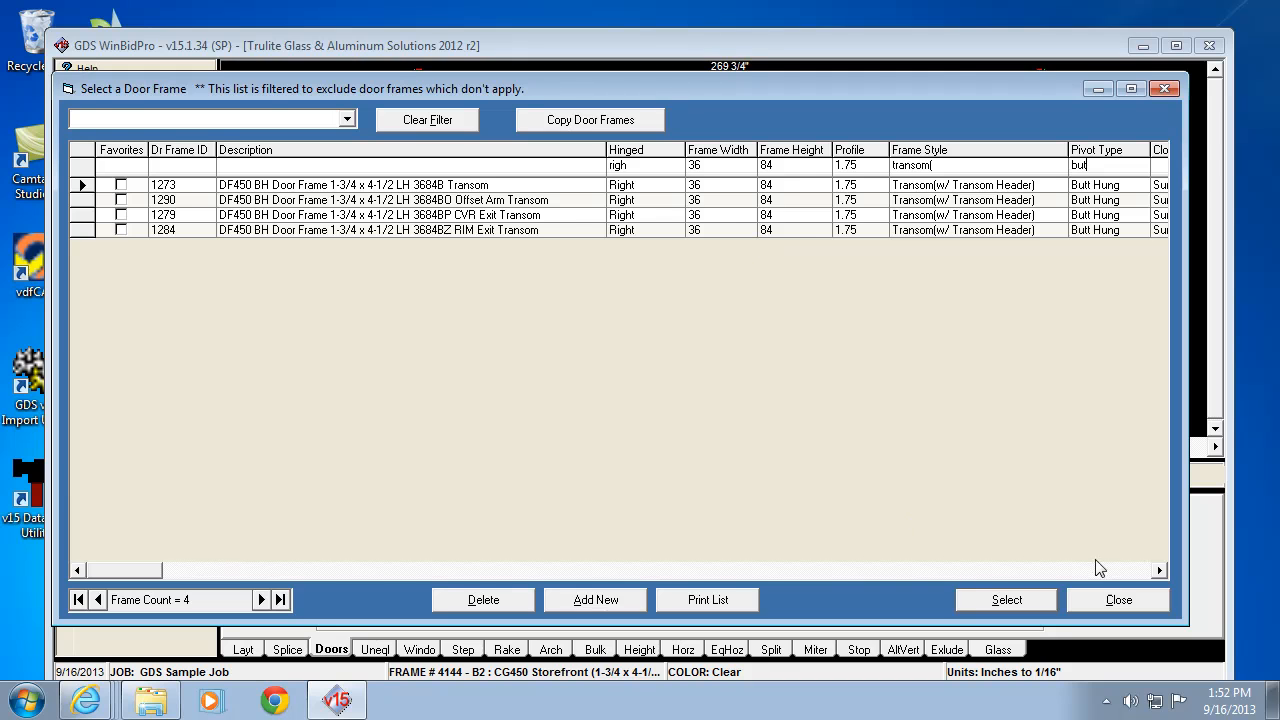
{"action": "left_click", "coordinate": [1160, 570]}
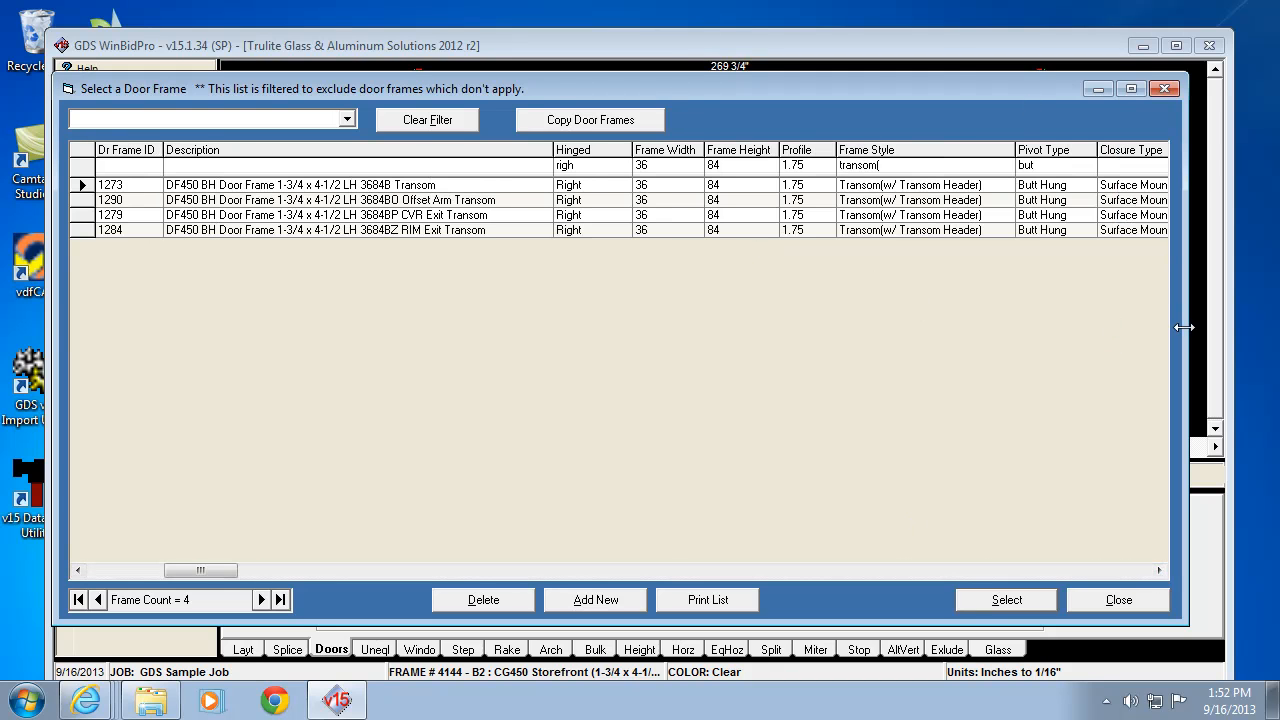
{"action": "left_click_drag", "start_coordinate": [1183, 326], "coordinate": [1235, 328]}
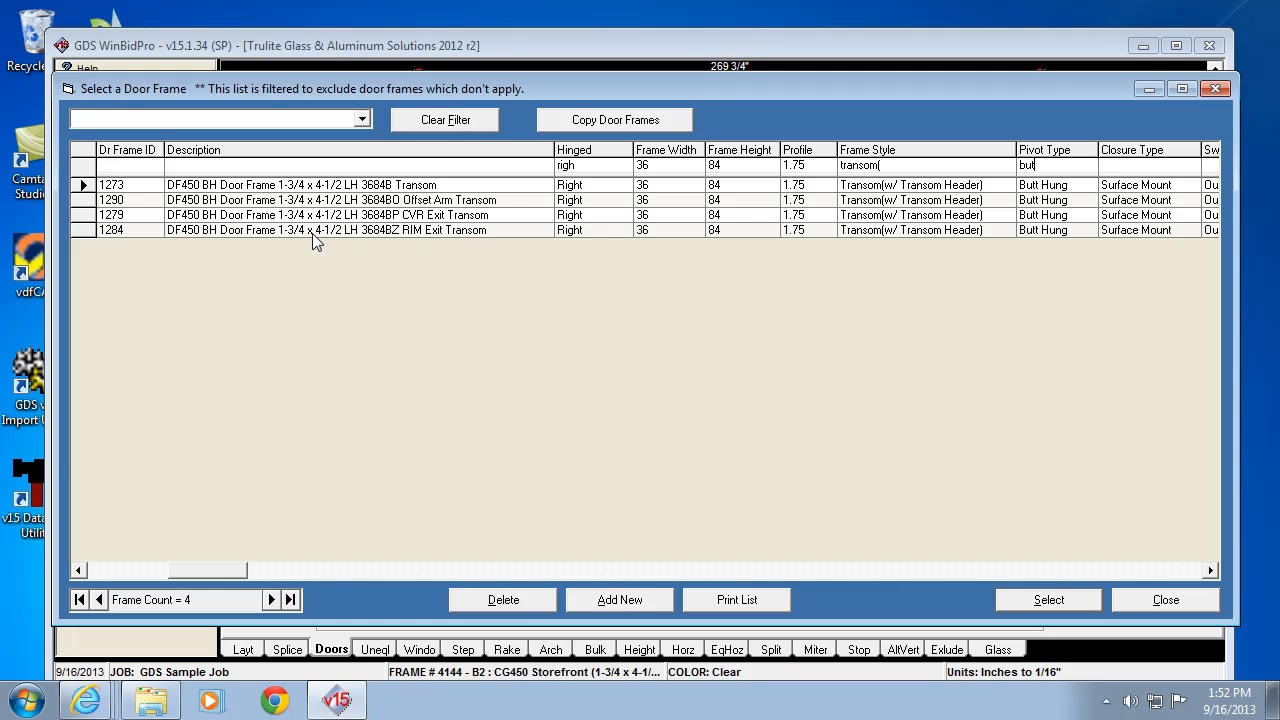
{"action": "left_click", "coordinate": [86, 229]}
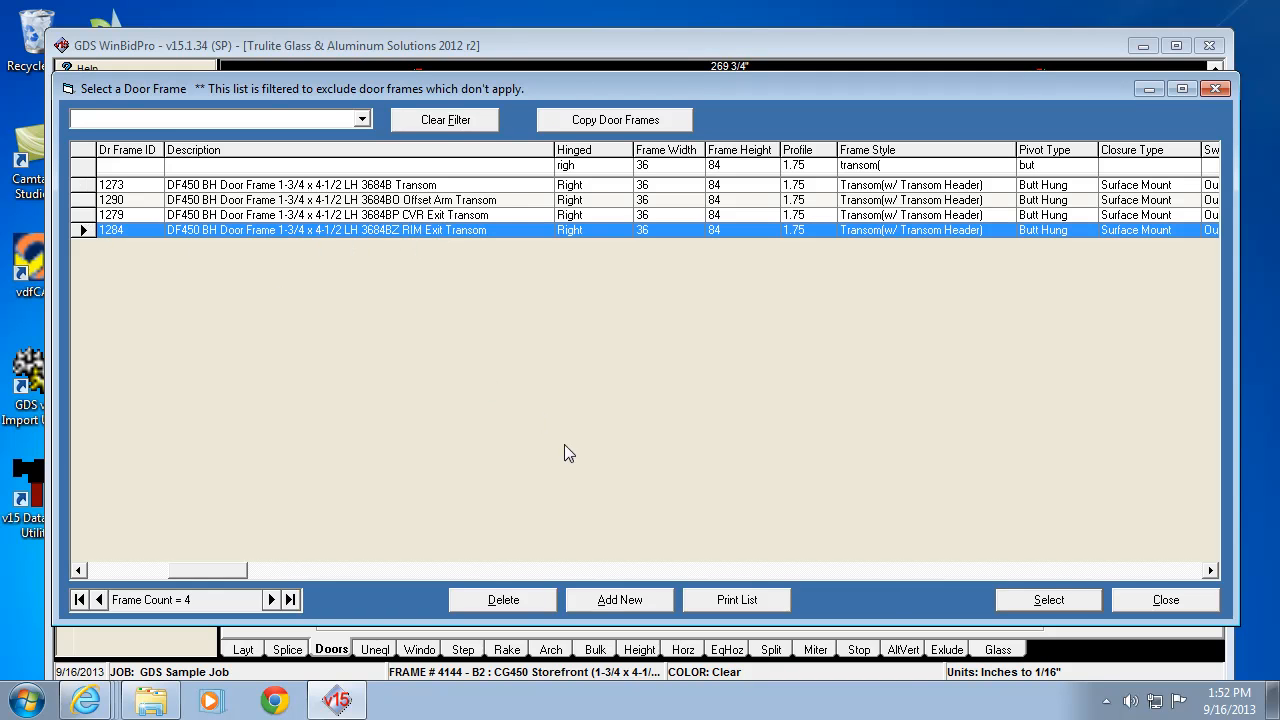
{"action": "left_click", "coordinate": [1048, 600]}
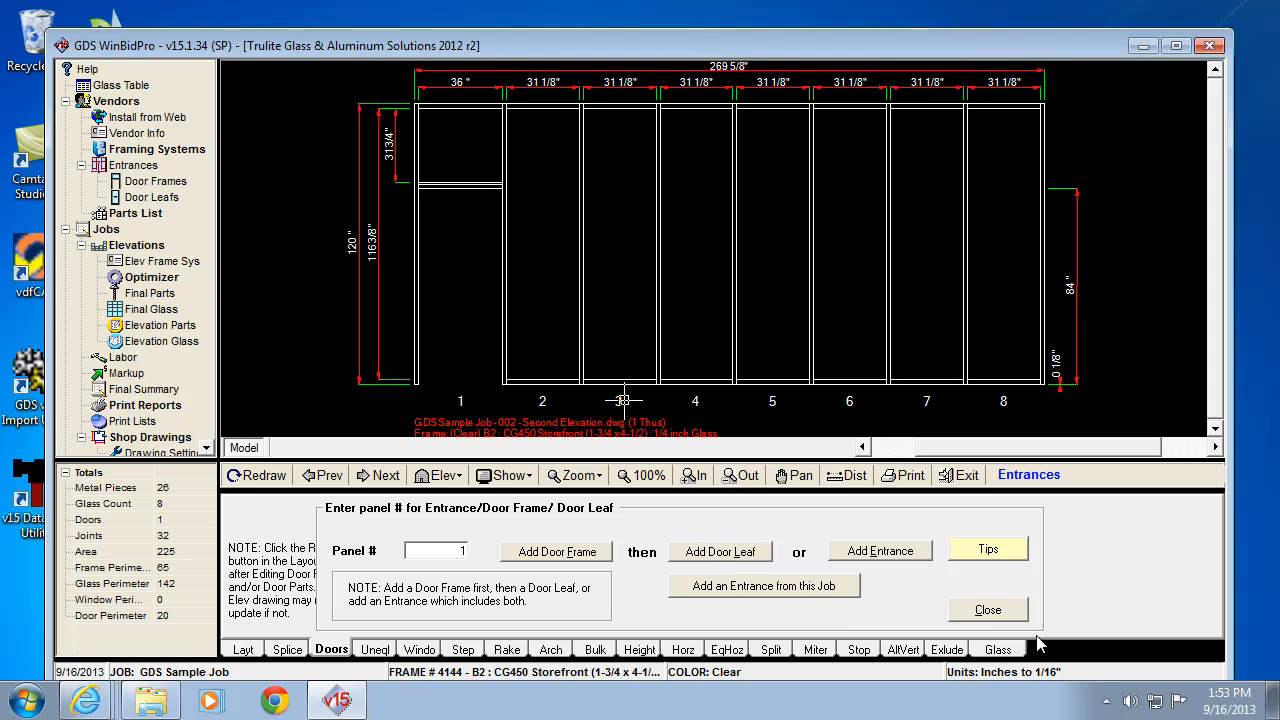
Step: Return to panel 1's entrance and bring up the matching door leaf list
{"action": "left_click", "coordinate": [1002, 612]}
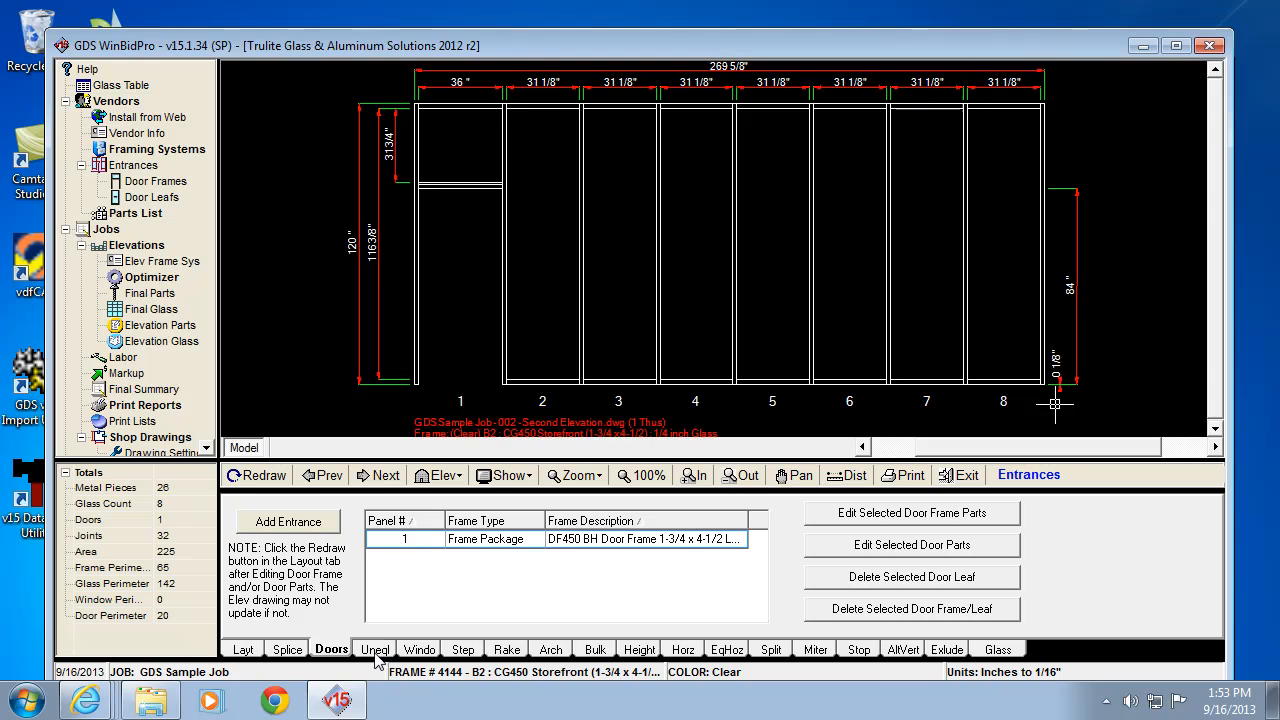
{"action": "left_click", "coordinate": [309, 524]}
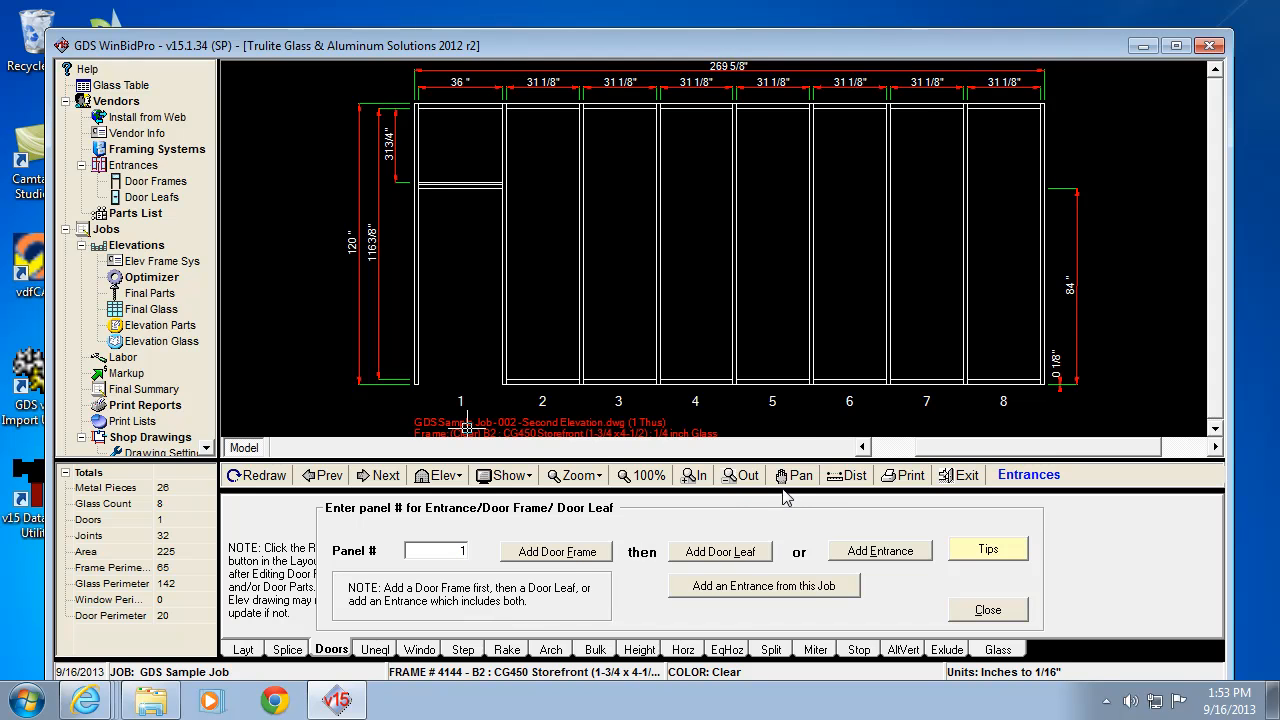
{"action": "left_click", "coordinate": [722, 556]}
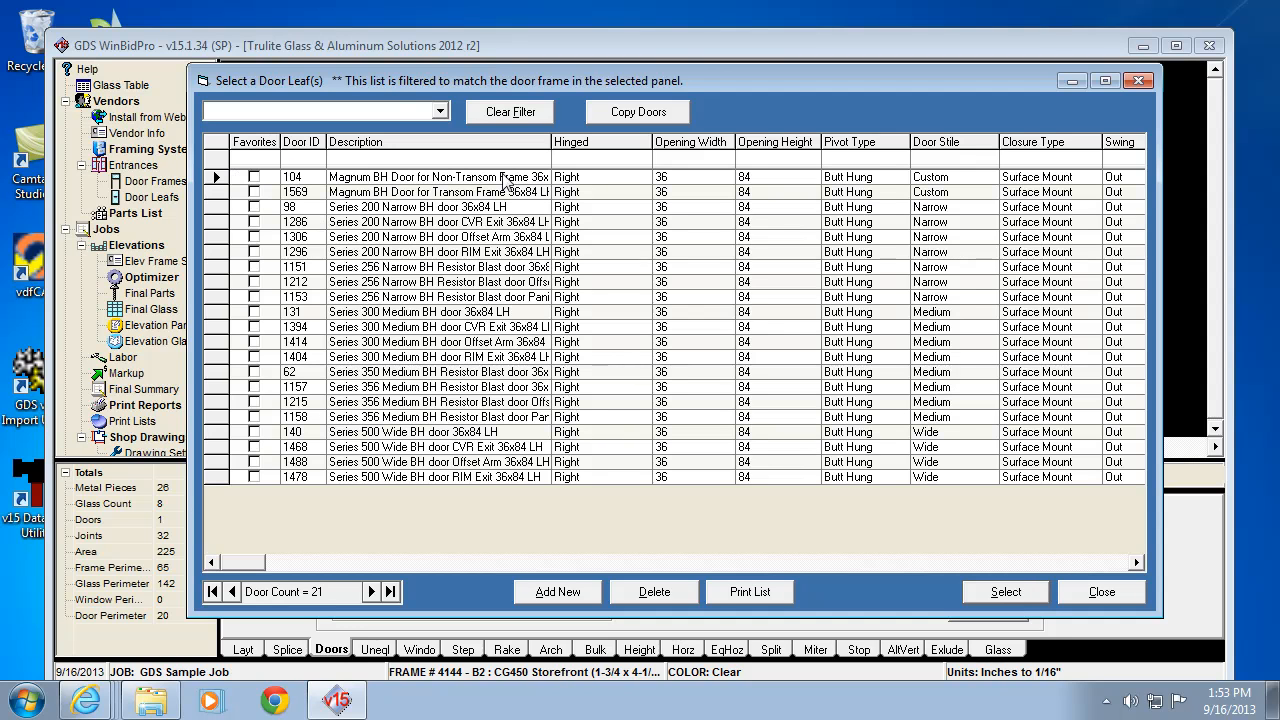
Step: Filter leaves to medium stile, right-hinged 36 x 84, butt-hung RIM, and select leaf 1404
{"action": "left_click_drag", "start_coordinate": [189, 212], "coordinate": [16, 235]}
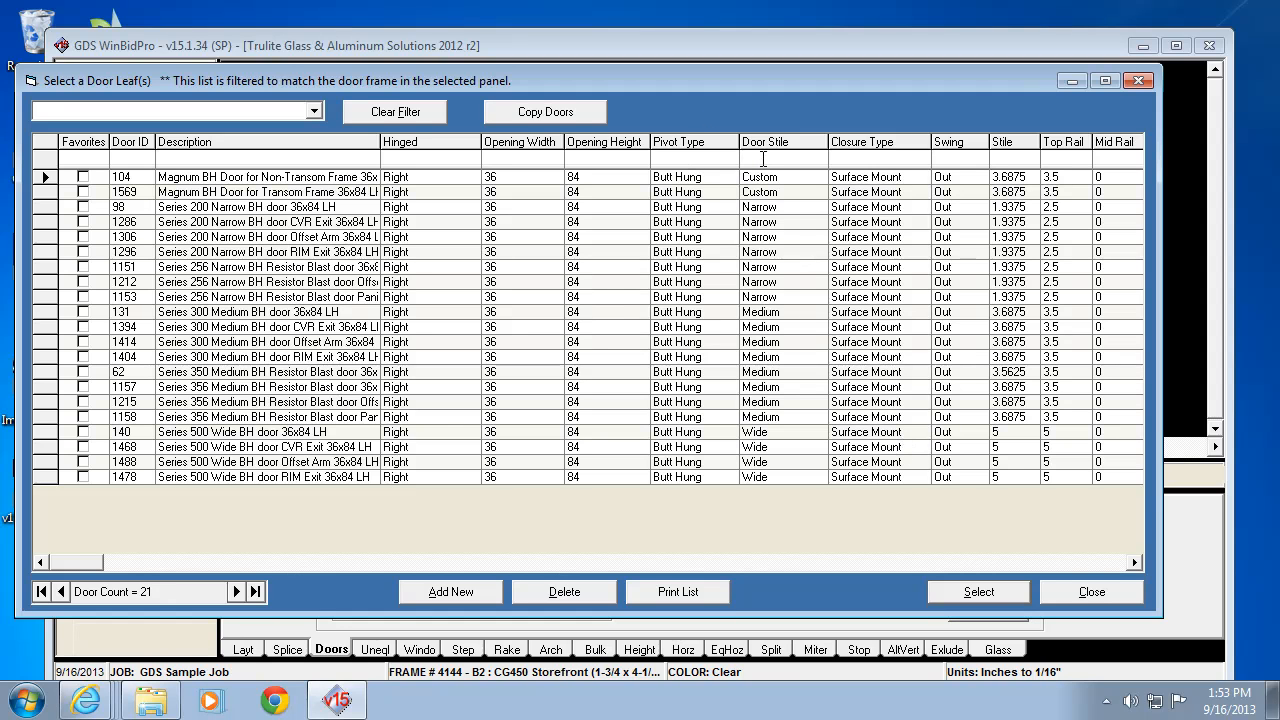
{"action": "type", "text": "med"}
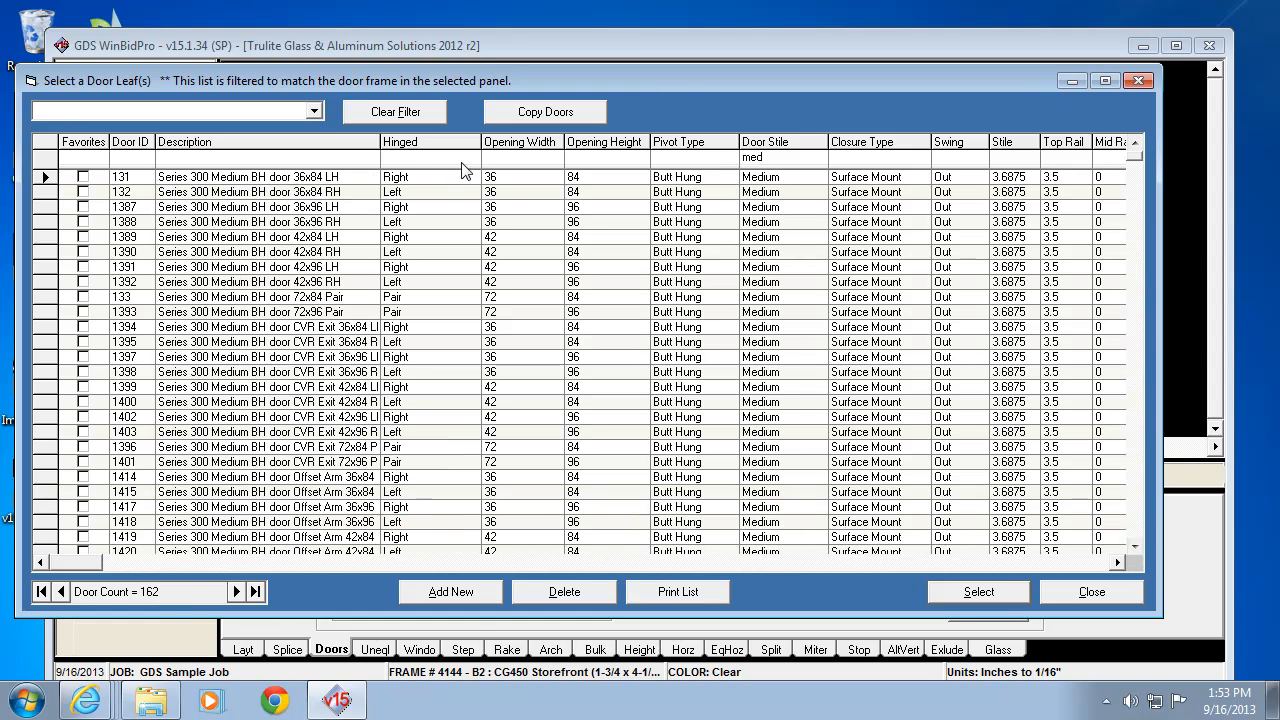
{"action": "type", "text": "right"}
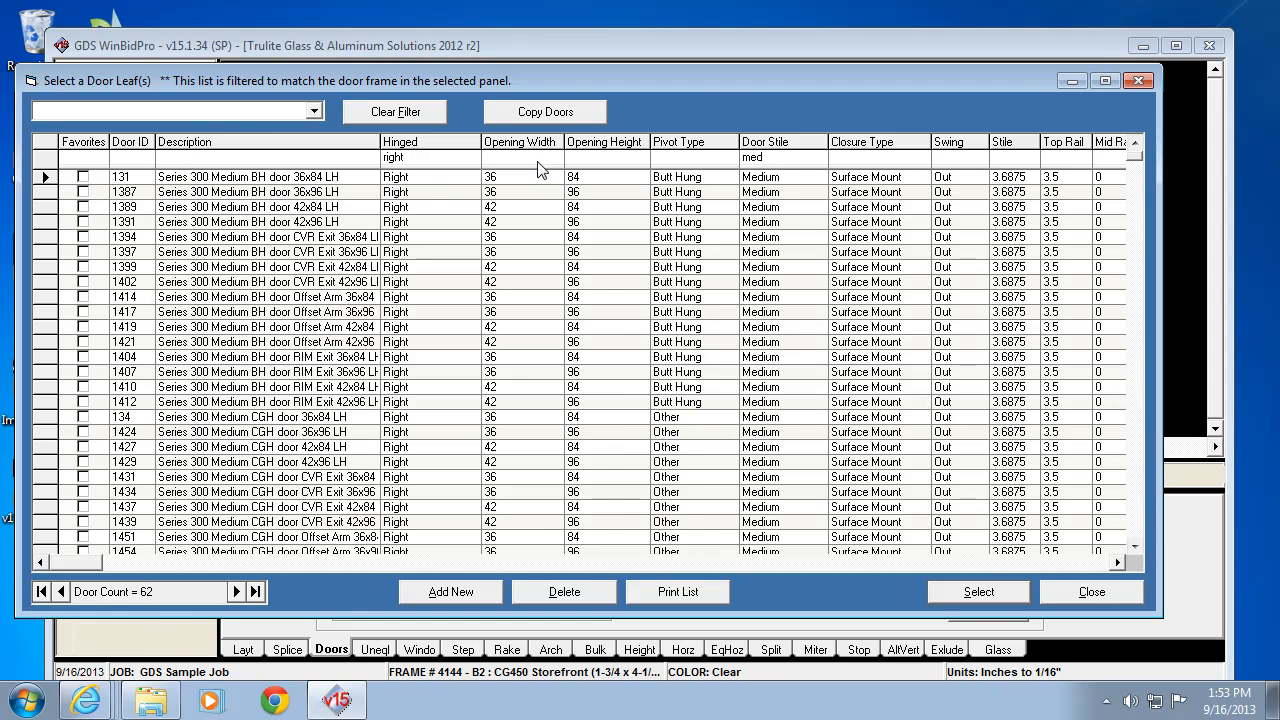
{"action": "type", "text": "36"}
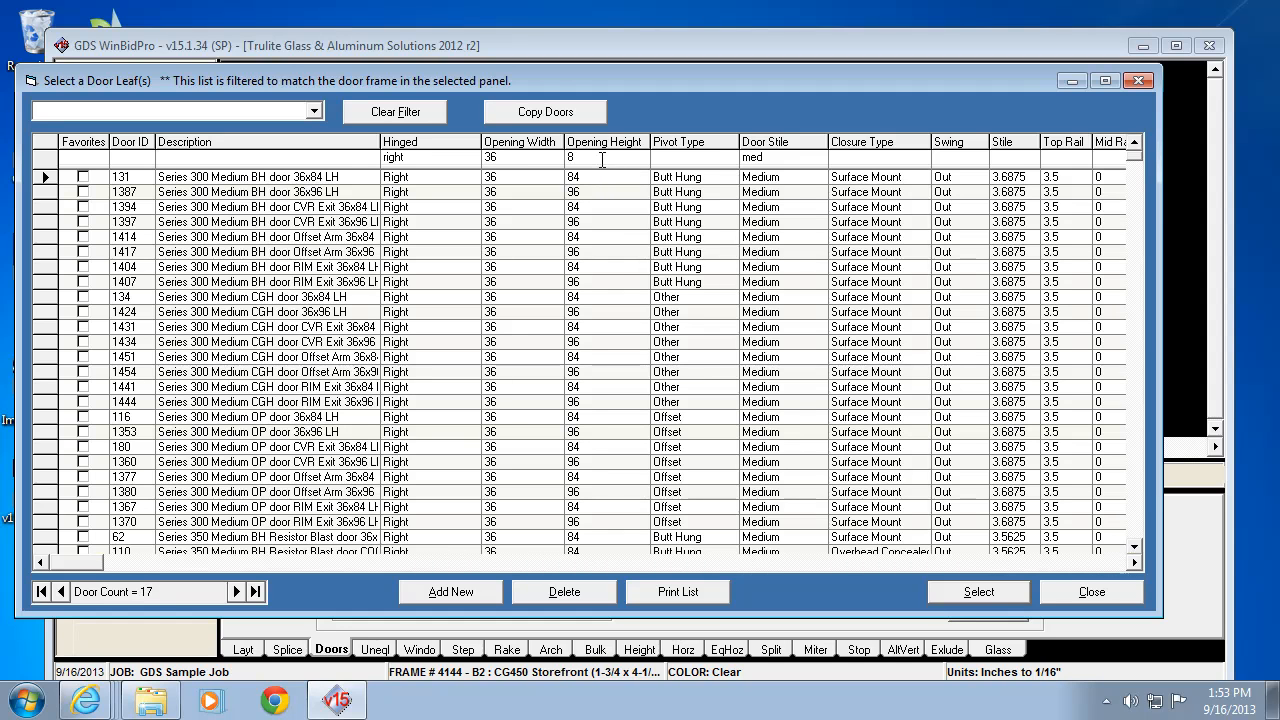
{"action": "type", "text": "84"}
{"action": "key", "text": "Tab"}
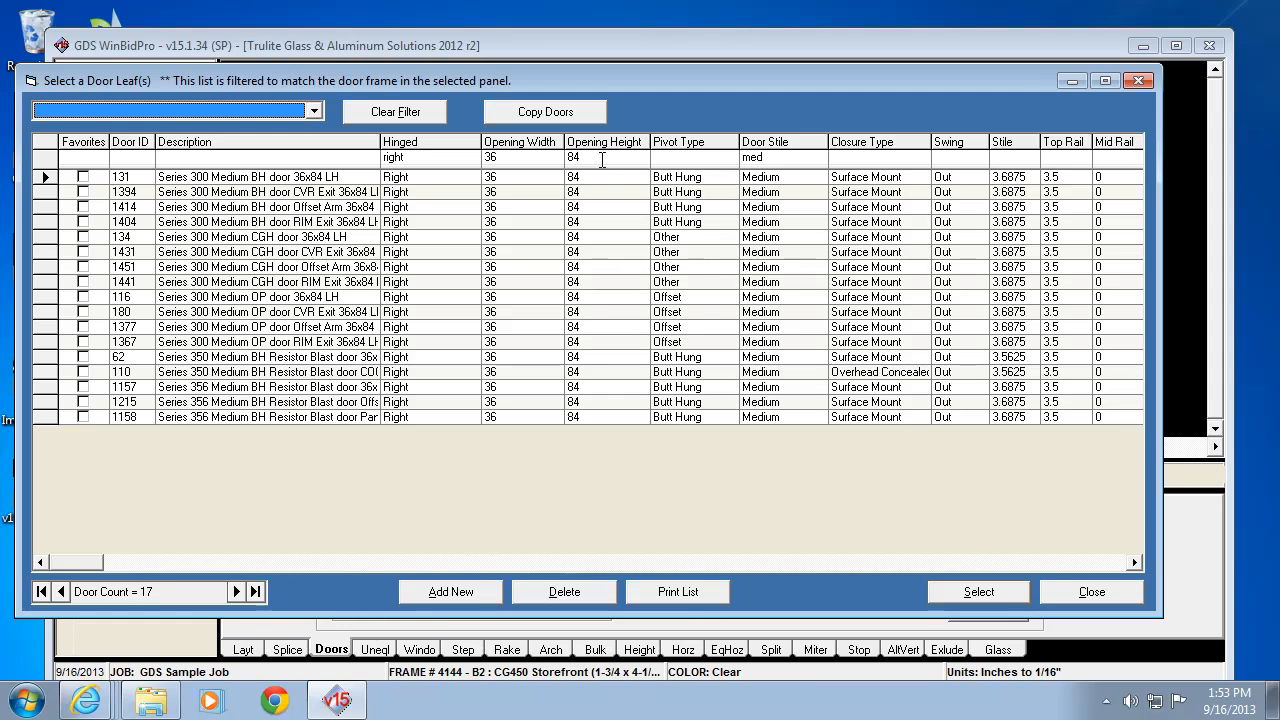
{"action": "left_click", "coordinate": [688, 158]}
{"action": "type", "text": "bu"}
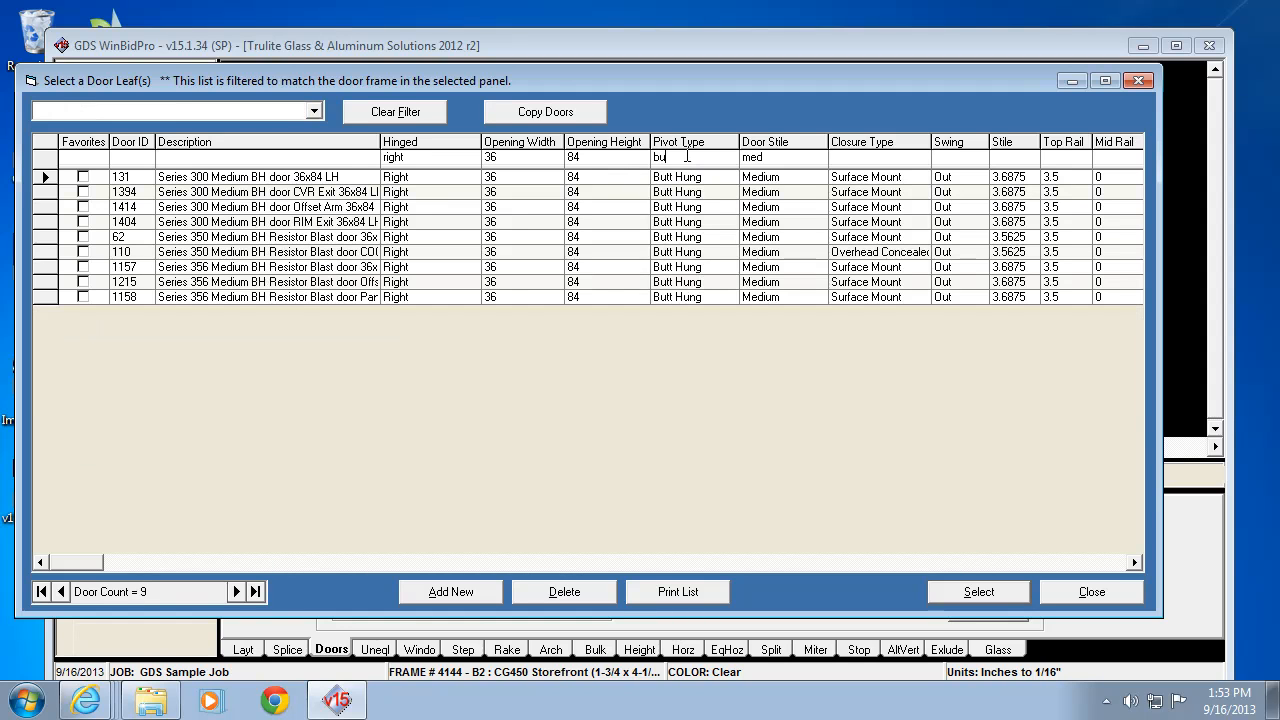
{"action": "type", "text": "s"}
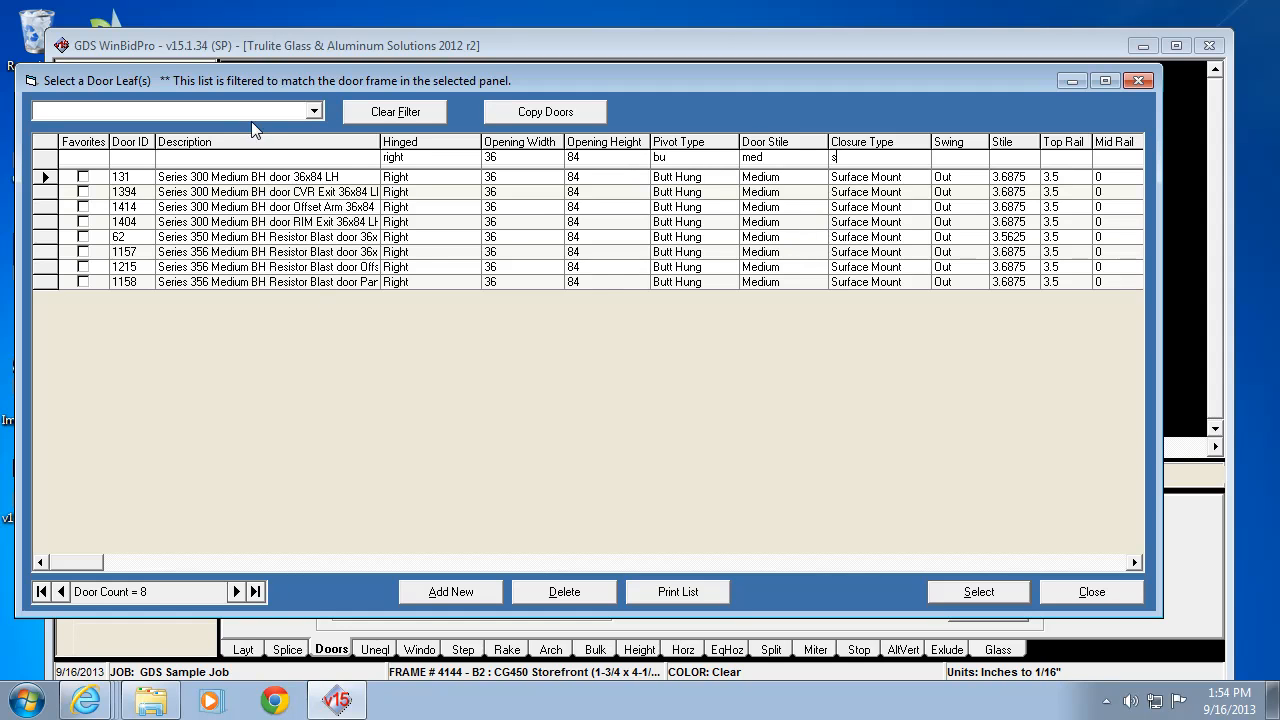
{"action": "type", "text": "rim"}
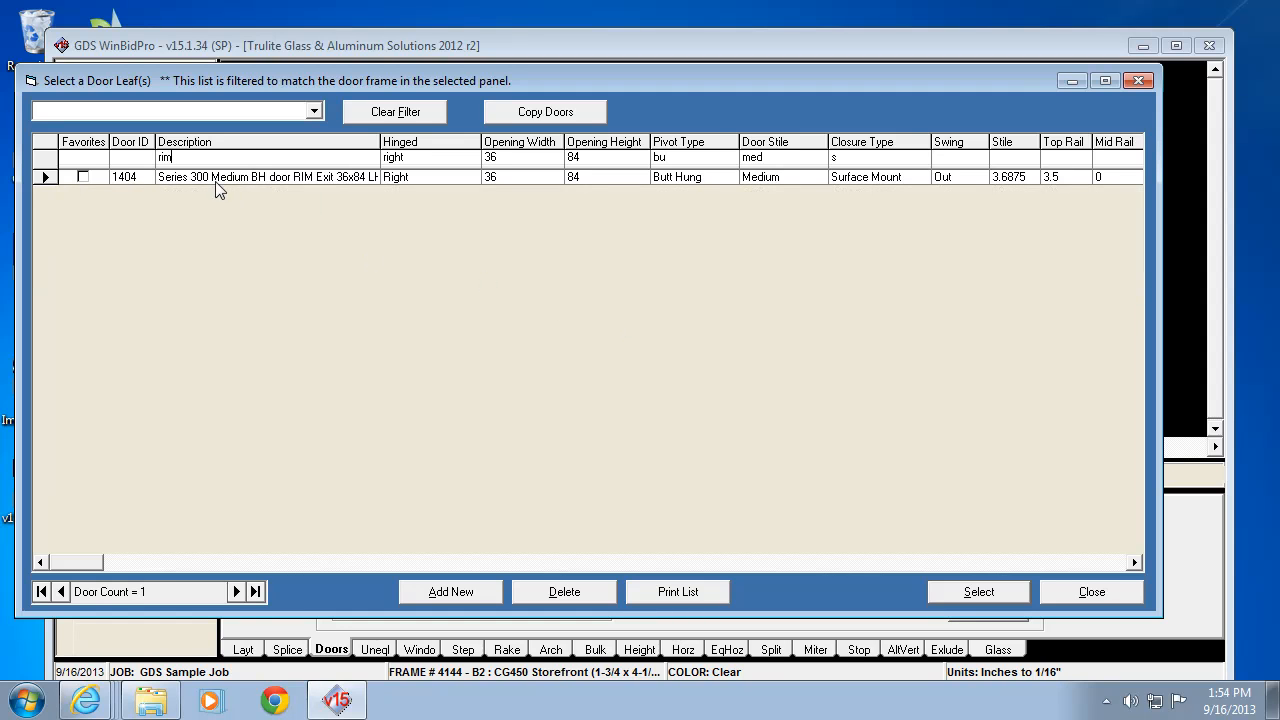
{"action": "left_click", "coordinate": [979, 591]}
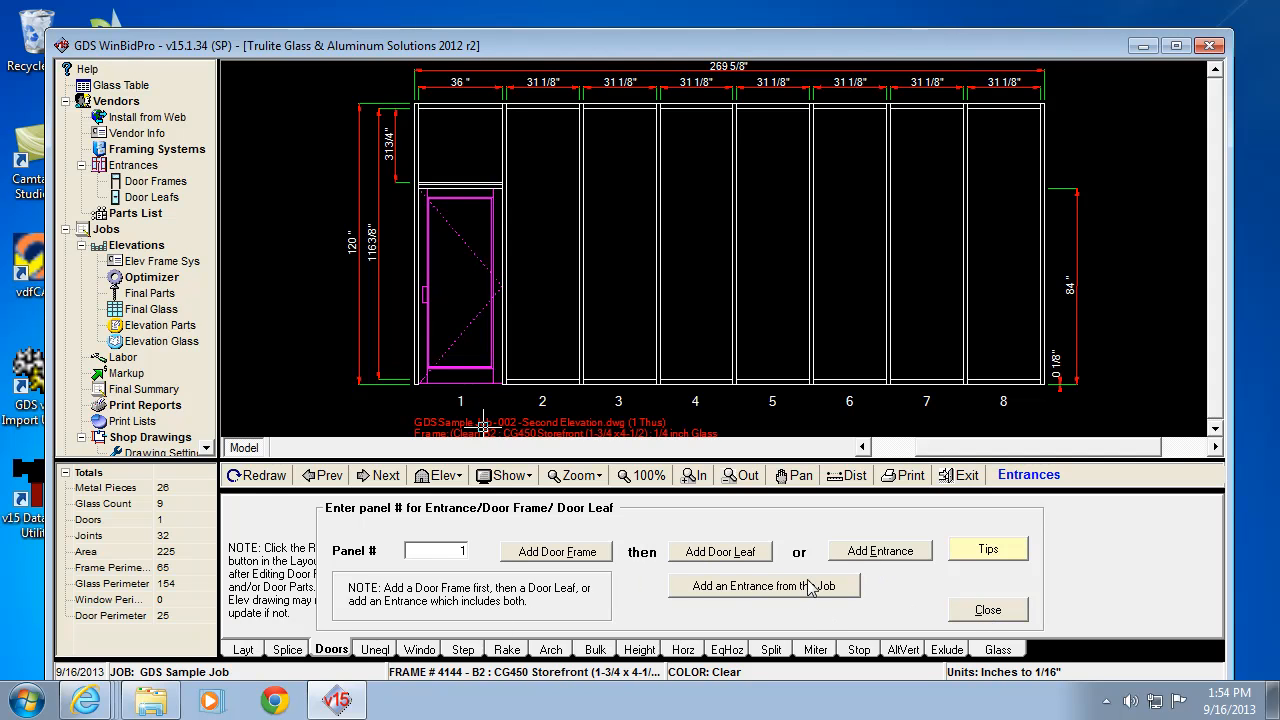
Step: Clear the Panel # field and open the Entrance Configurations catalogue
{"action": "left_click", "coordinate": [465, 550]}
{"action": "left_click", "coordinate": [880, 551]}
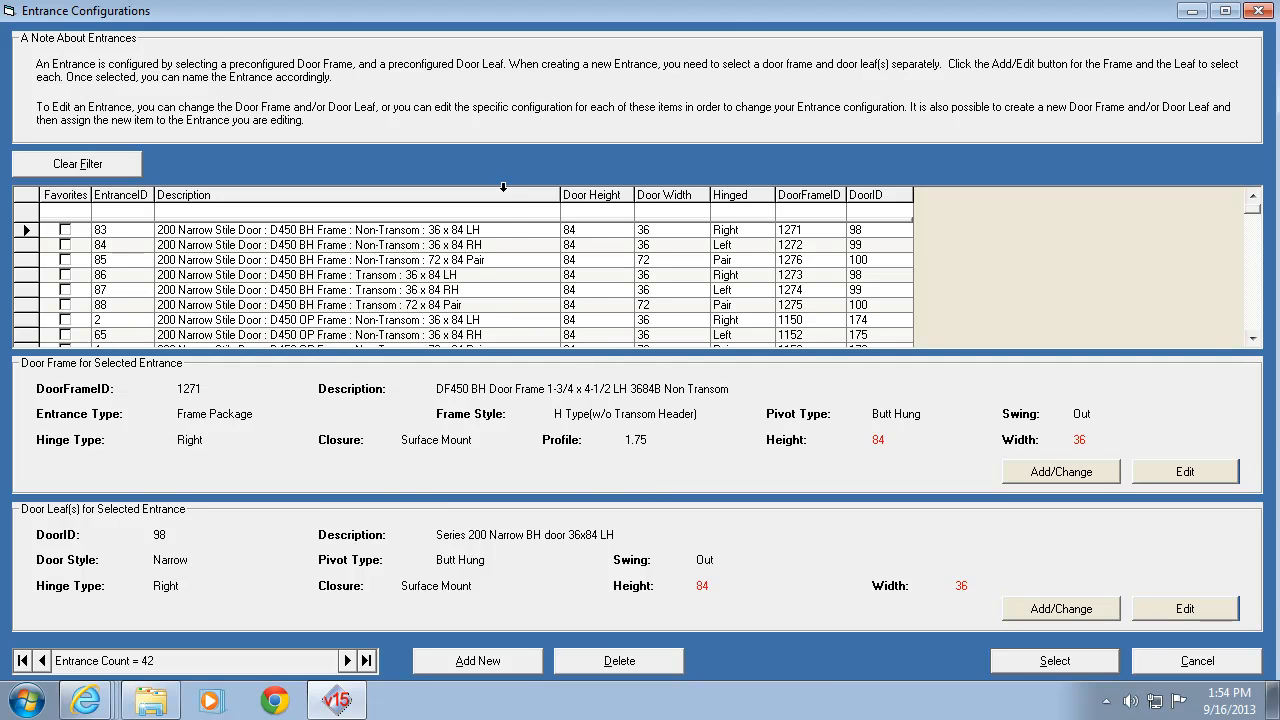
Step: Filter configurations to pair and 'med', then place entrance 76, Transom 72x84 Pair
{"action": "left_click", "coordinate": [731, 211]}
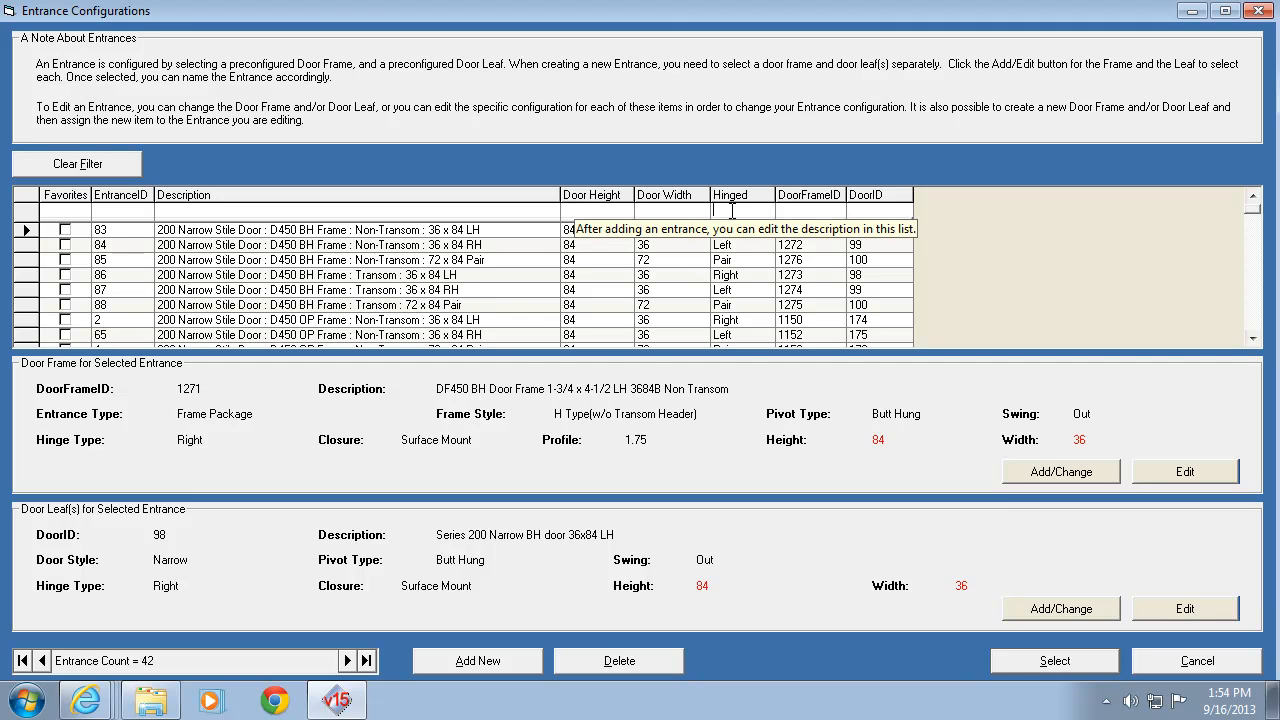
{"action": "type", "text": "pai"}
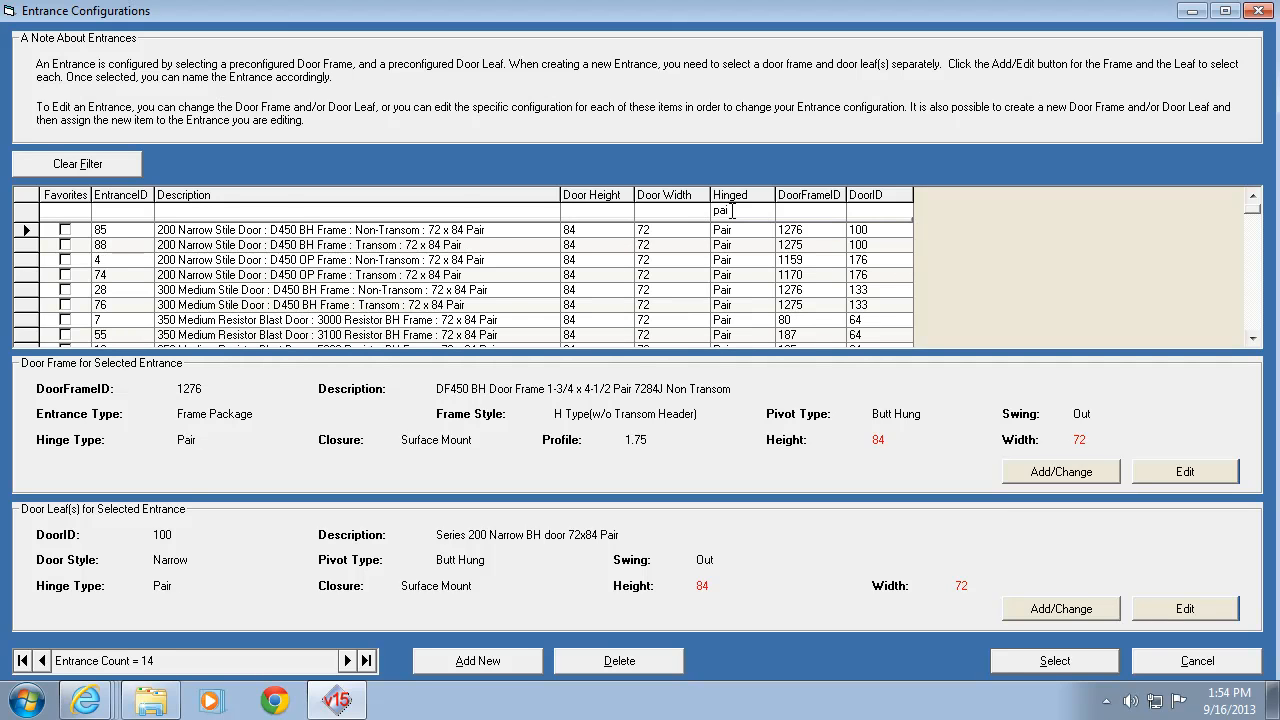
{"action": "left_click", "coordinate": [289, 211]}
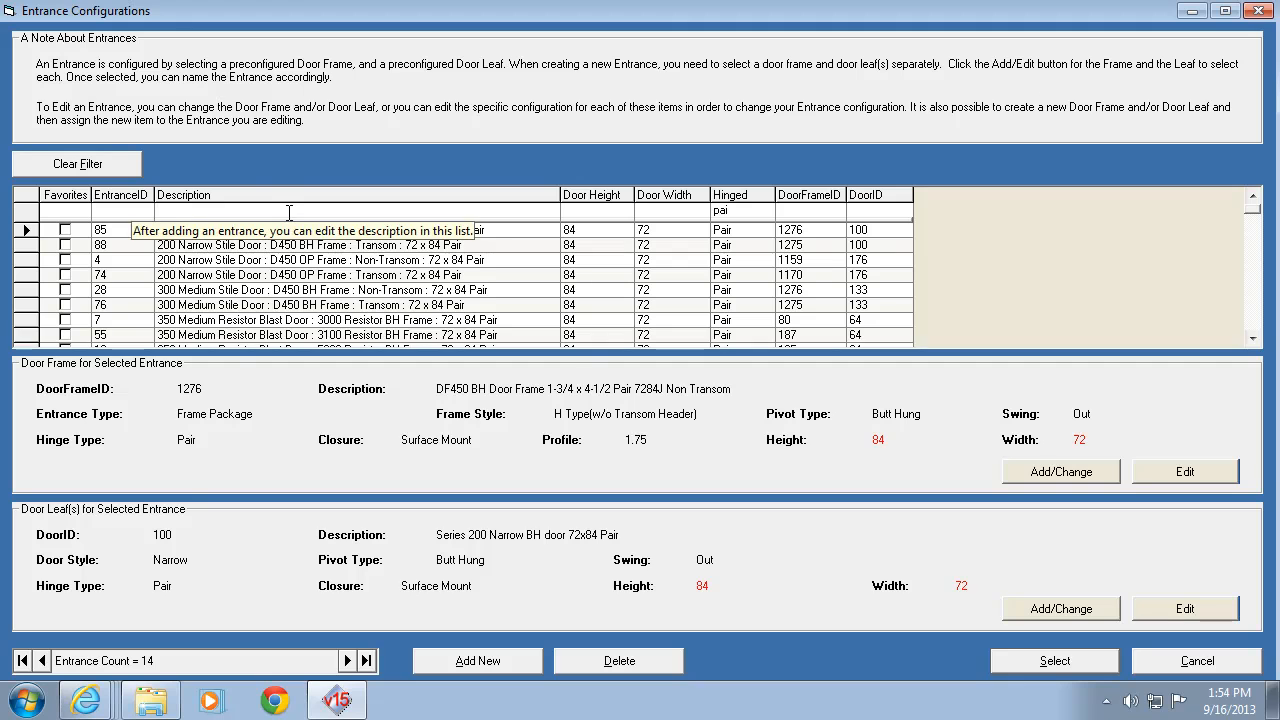
{"action": "type", "text": "medi"}
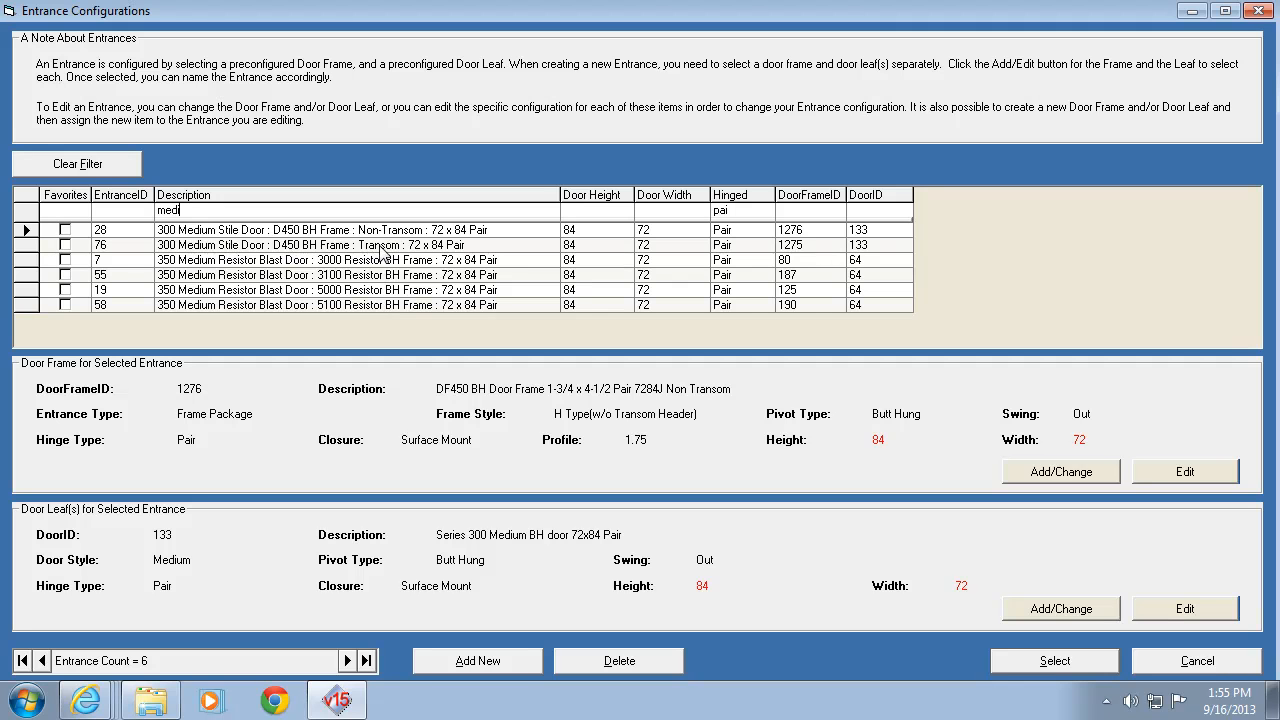
{"action": "left_click", "coordinate": [29, 244]}
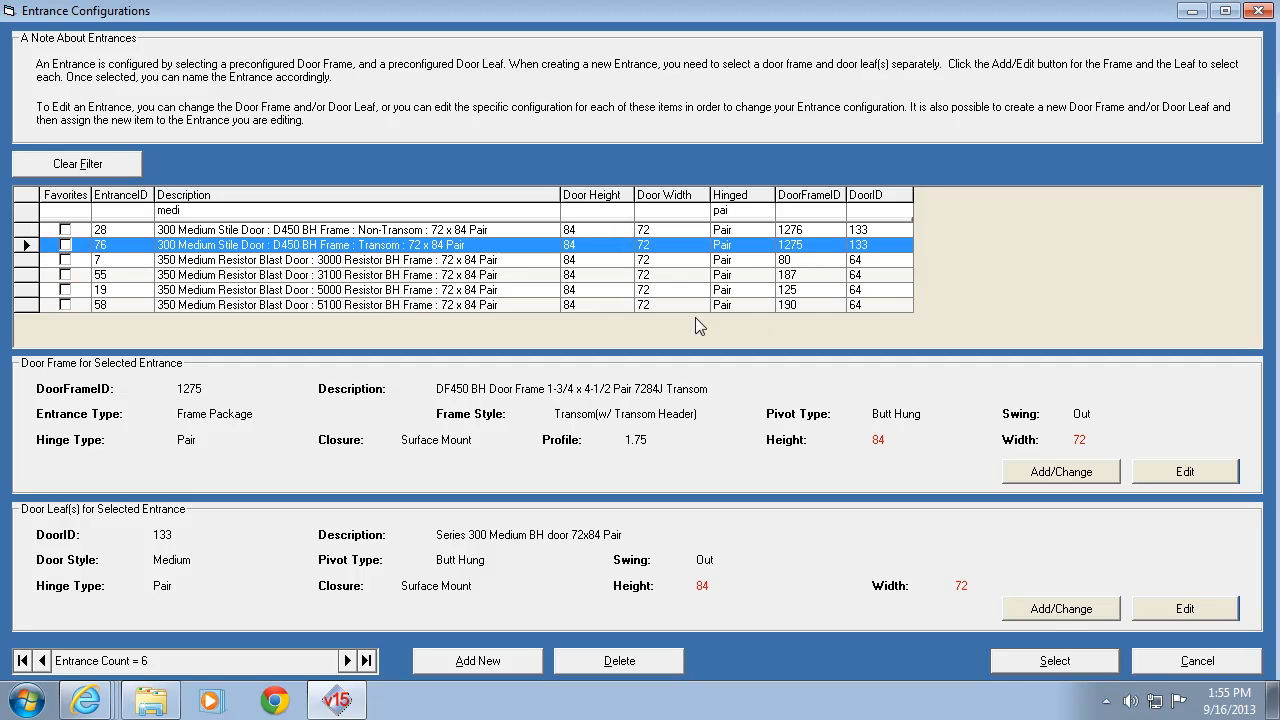
{"action": "left_click", "coordinate": [1055, 661]}
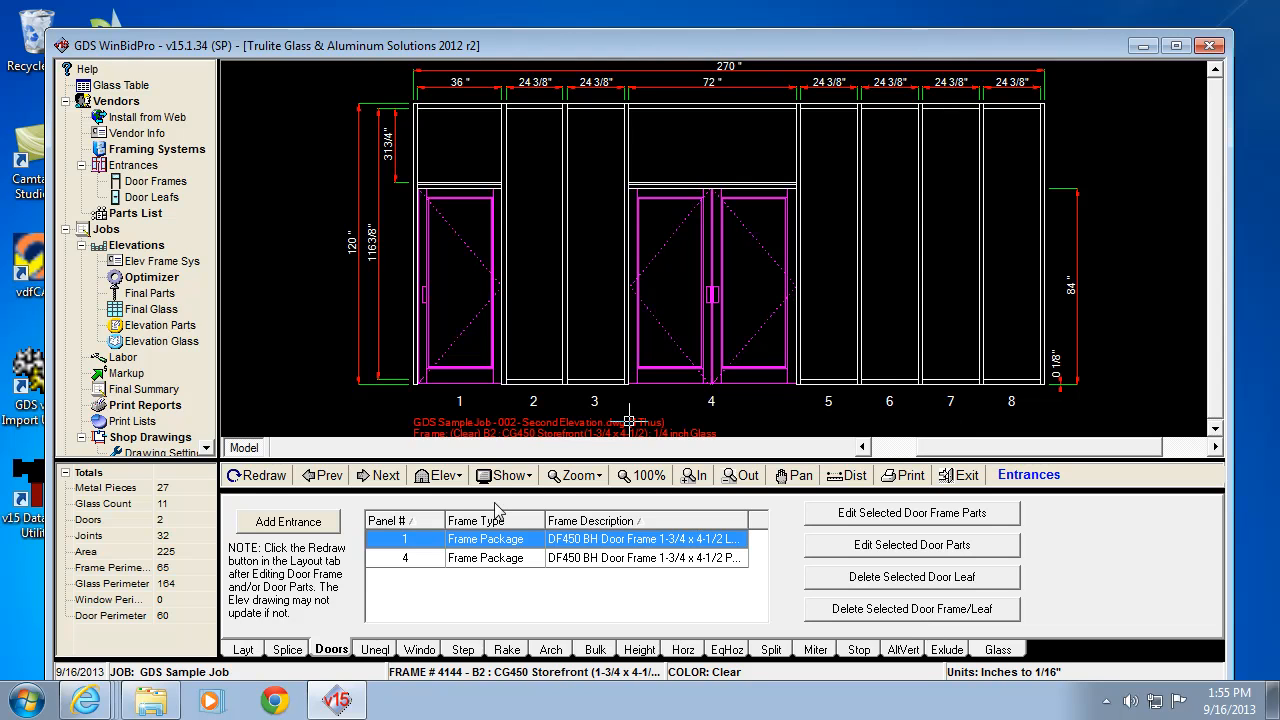
Step: Reuse the Second Elevation panel 1 right-hinged frame for a new 36 x 84 entrance
{"action": "left_click", "coordinate": [290, 526]}
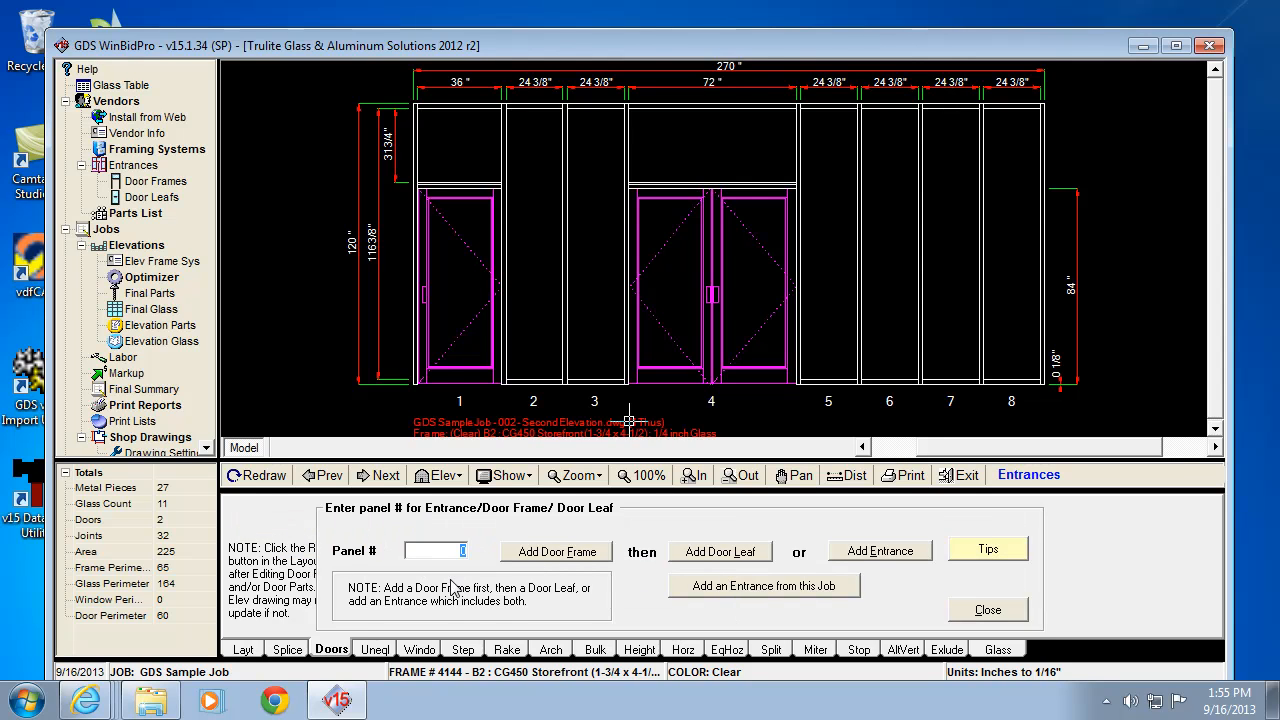
{"action": "left_click", "coordinate": [706, 592]}
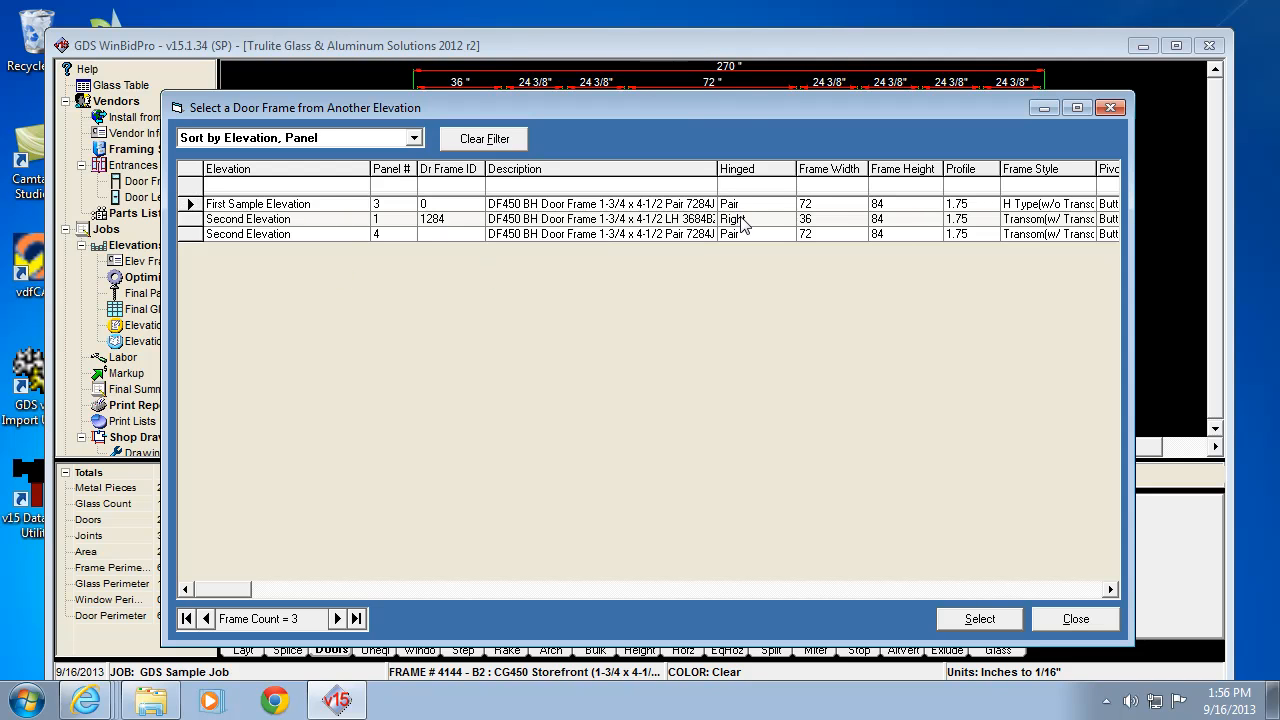
{"action": "mouse_move", "coordinate": [763, 104]}
{"action": "left_mouse_down"}
{"action": "mouse_move", "coordinate": [823, 277]}
{"action": "mouse_move", "coordinate": [893, 387]}
{"action": "left_mouse_up"}
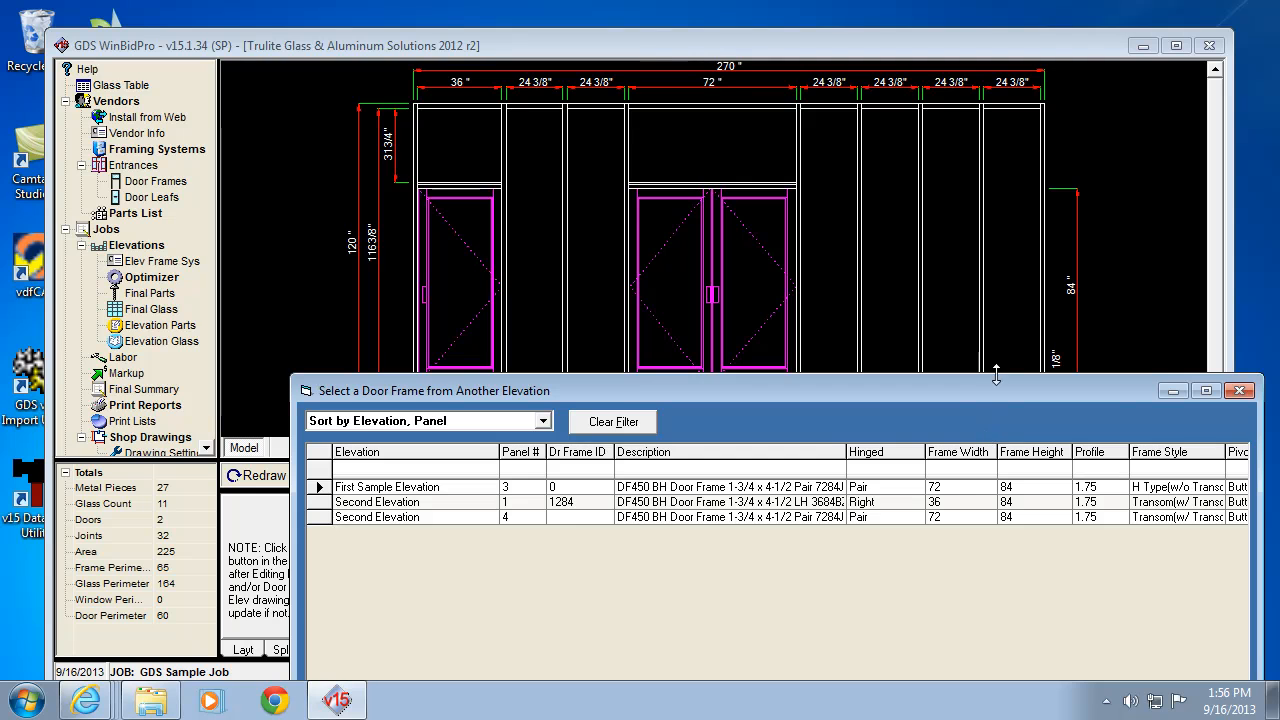
{"action": "left_click_drag", "start_coordinate": [998, 388], "coordinate": [922, 115]}
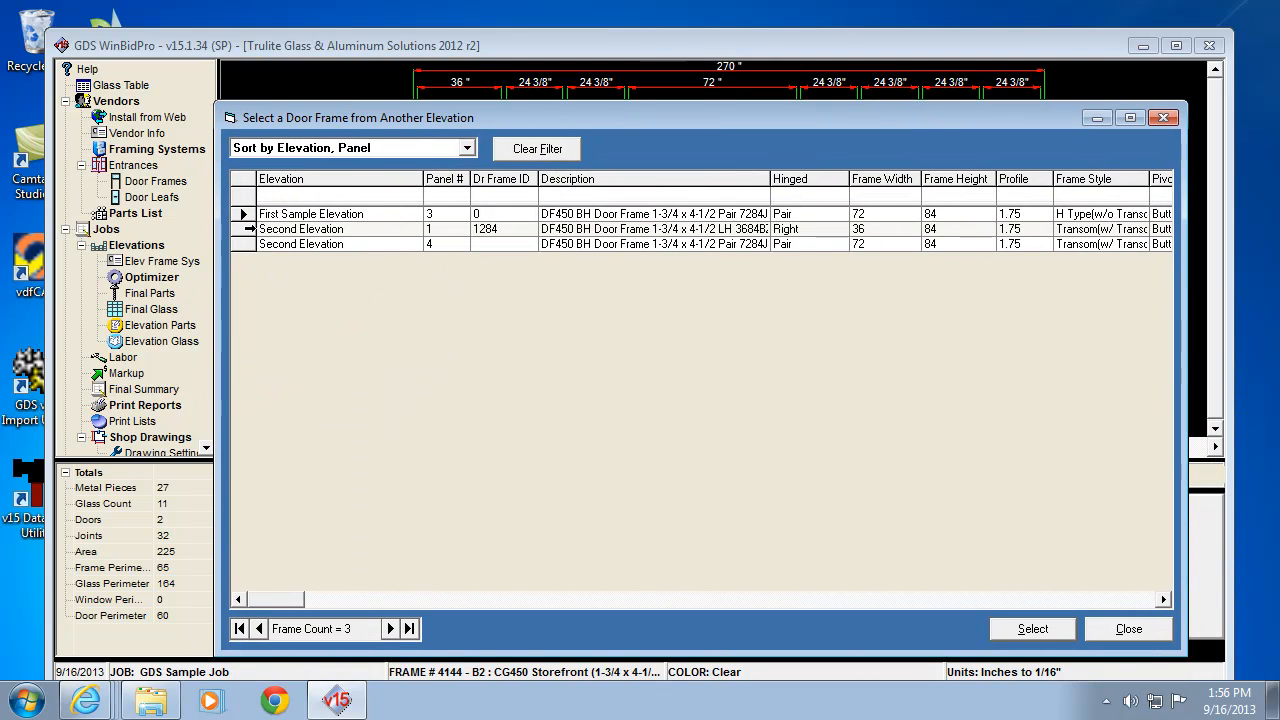
{"action": "left_click", "coordinate": [250, 229]}
{"action": "left_click", "coordinate": [1023, 633]}
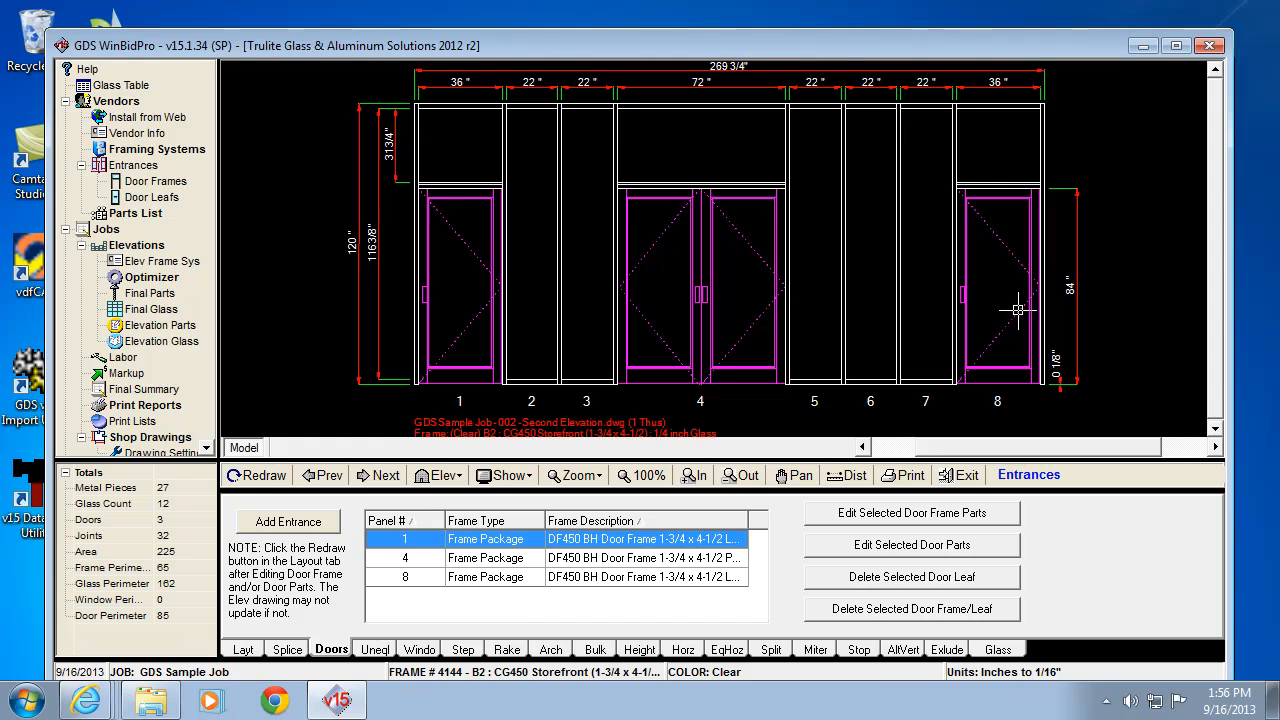
Step: Open panel 8's door frame parts and set the Door Hinge to Left
{"action": "left_click", "coordinate": [405, 578]}
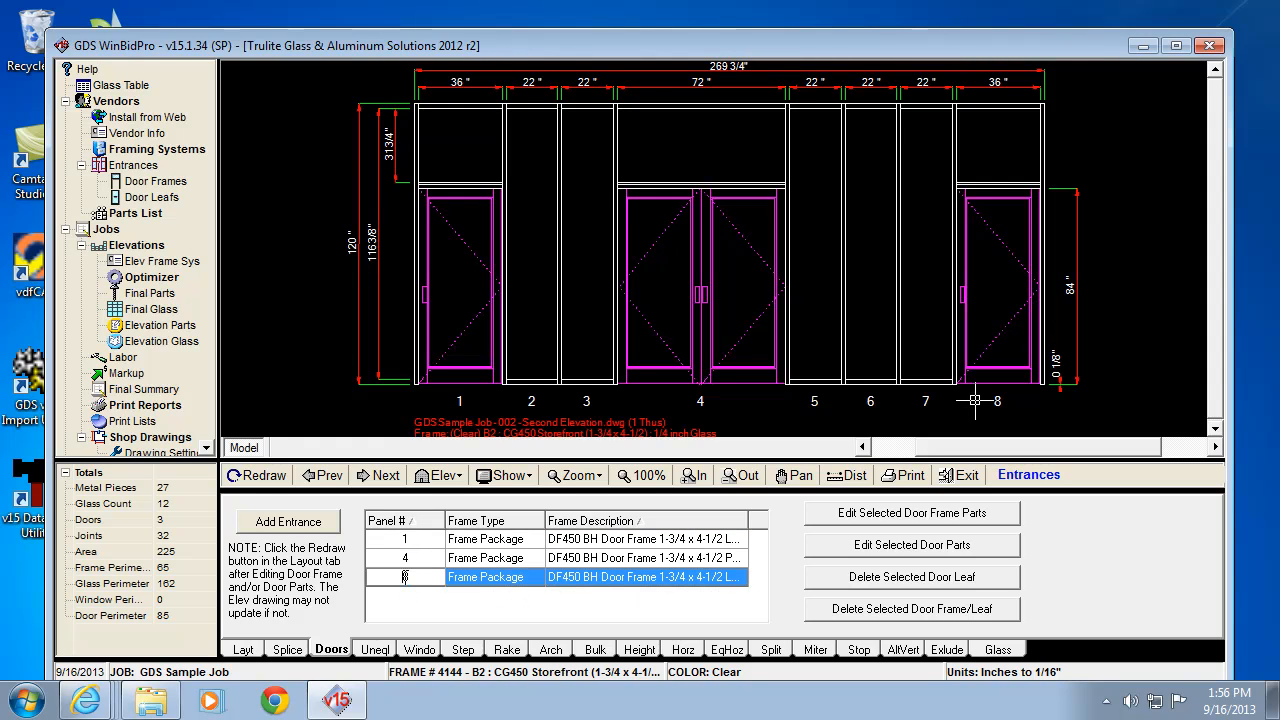
{"action": "left_click", "coordinate": [948, 516]}
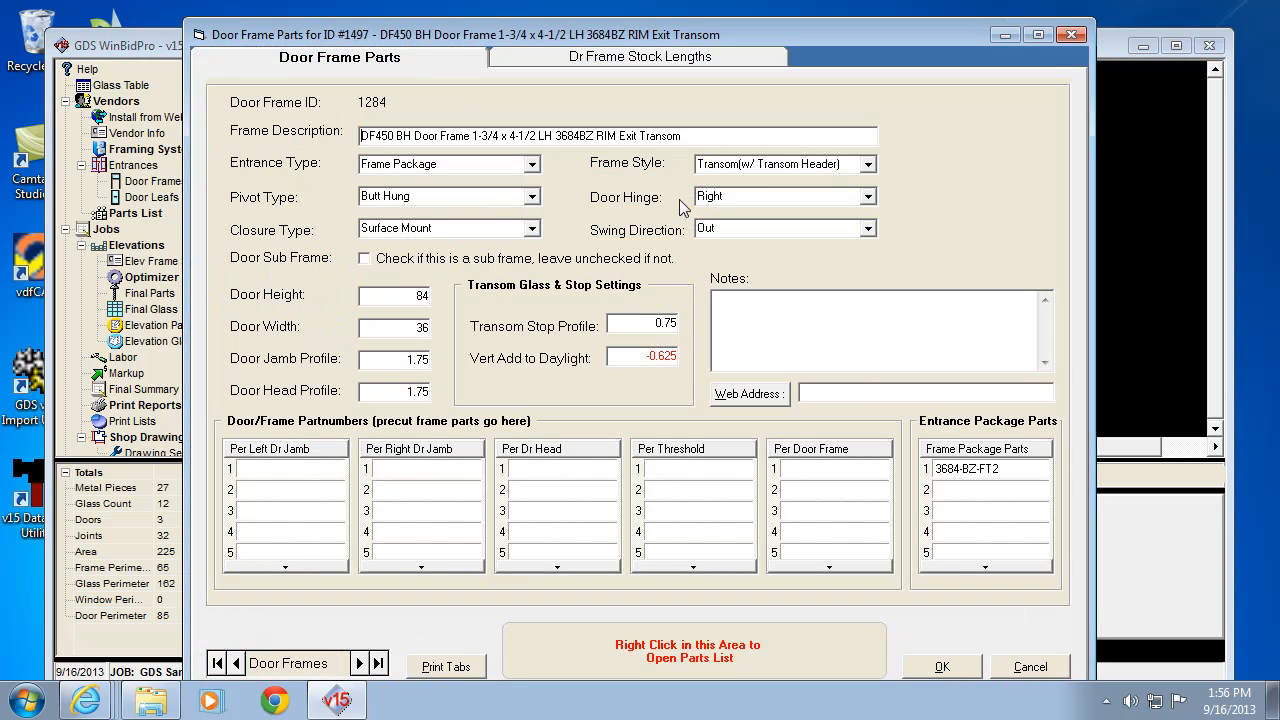
{"action": "left_click", "coordinate": [870, 200]}
{"action": "left_click", "coordinate": [748, 228]}
Step: Review the 3684-BZ-FT2 package part entry and the full parts list
{"action": "left_click", "coordinate": [977, 468]}
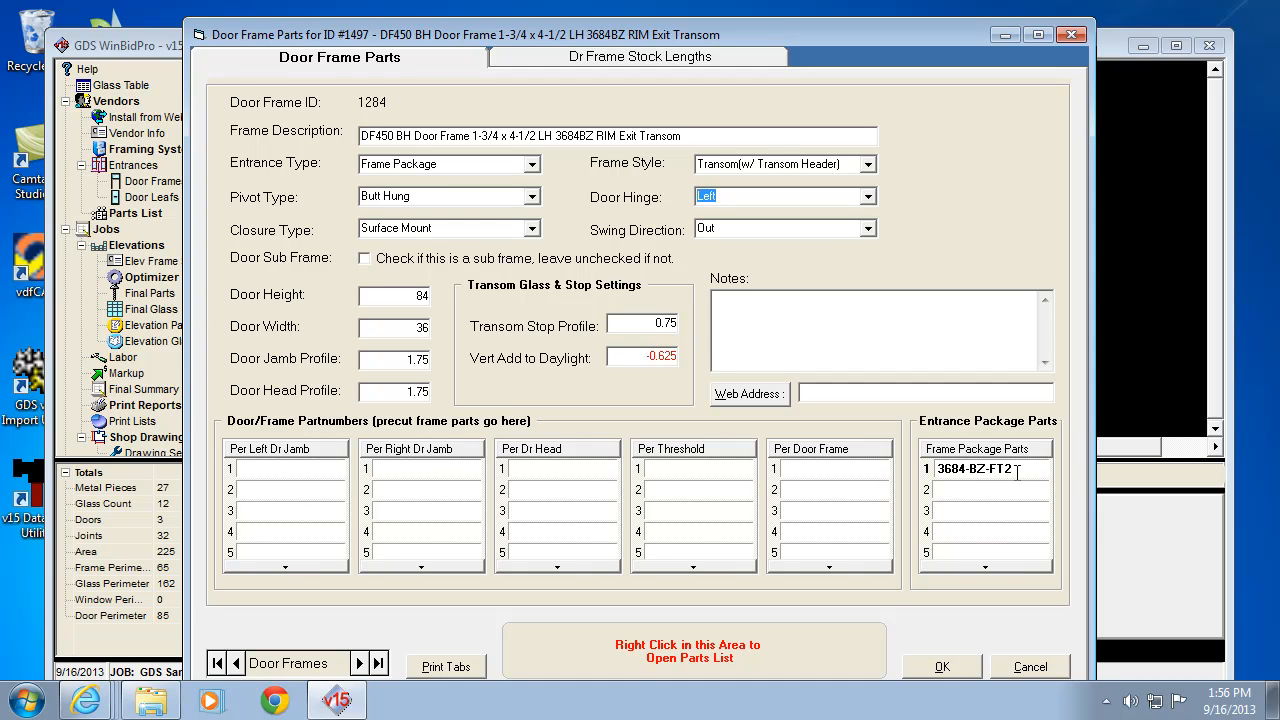
{"action": "left_click", "coordinate": [1009, 476]}
{"action": "key", "text": "Return"}
{"action": "left_click", "coordinate": [997, 487]}
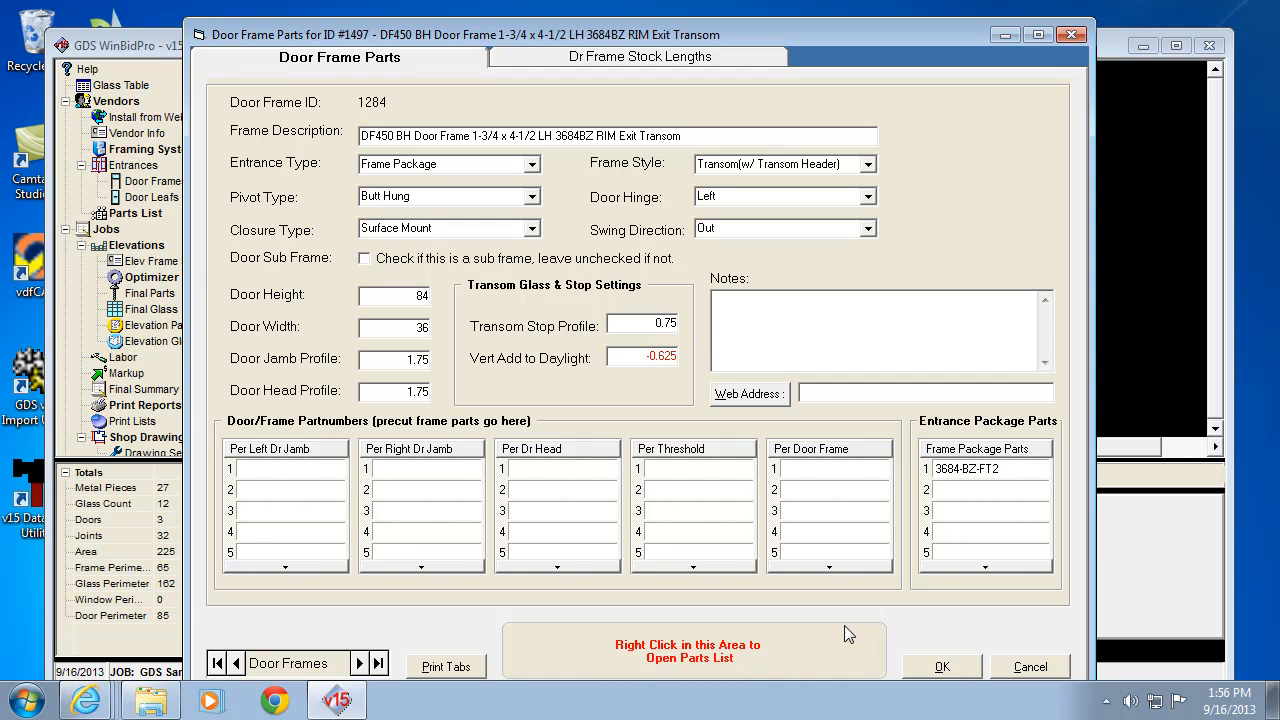
{"action": "right_click", "coordinate": [800, 648]}
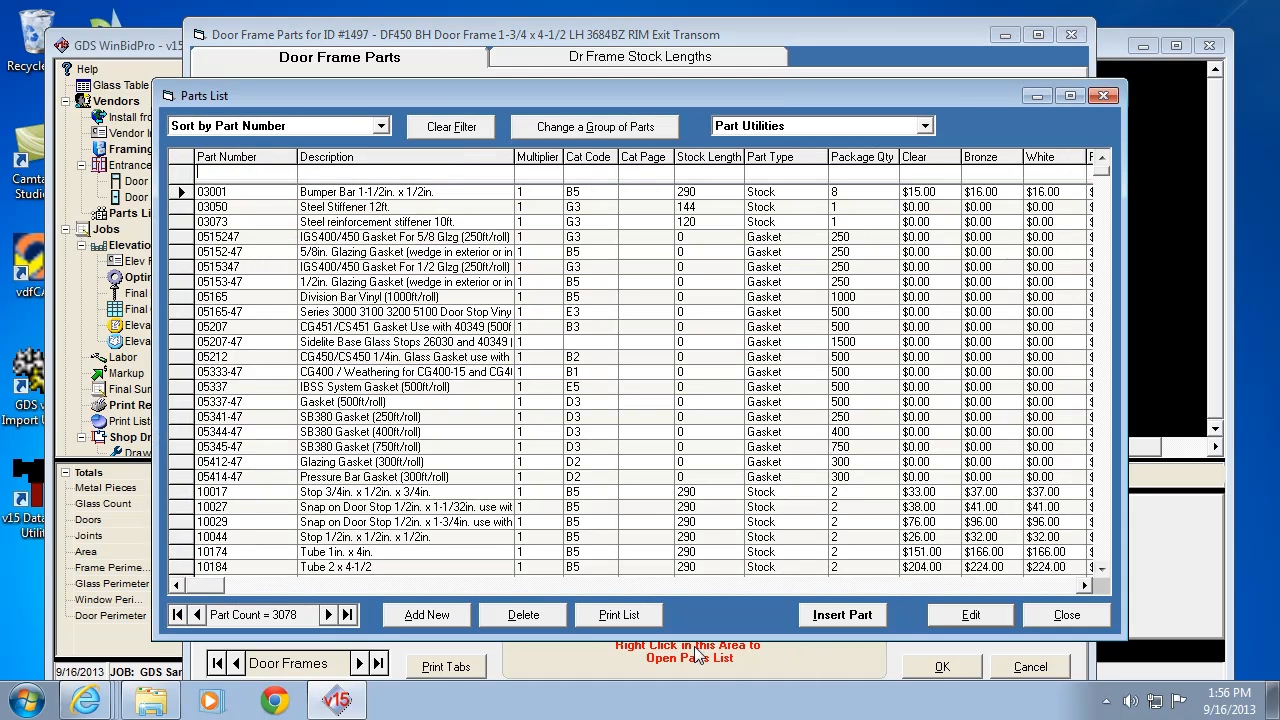
{"action": "left_click", "coordinate": [1065, 615]}
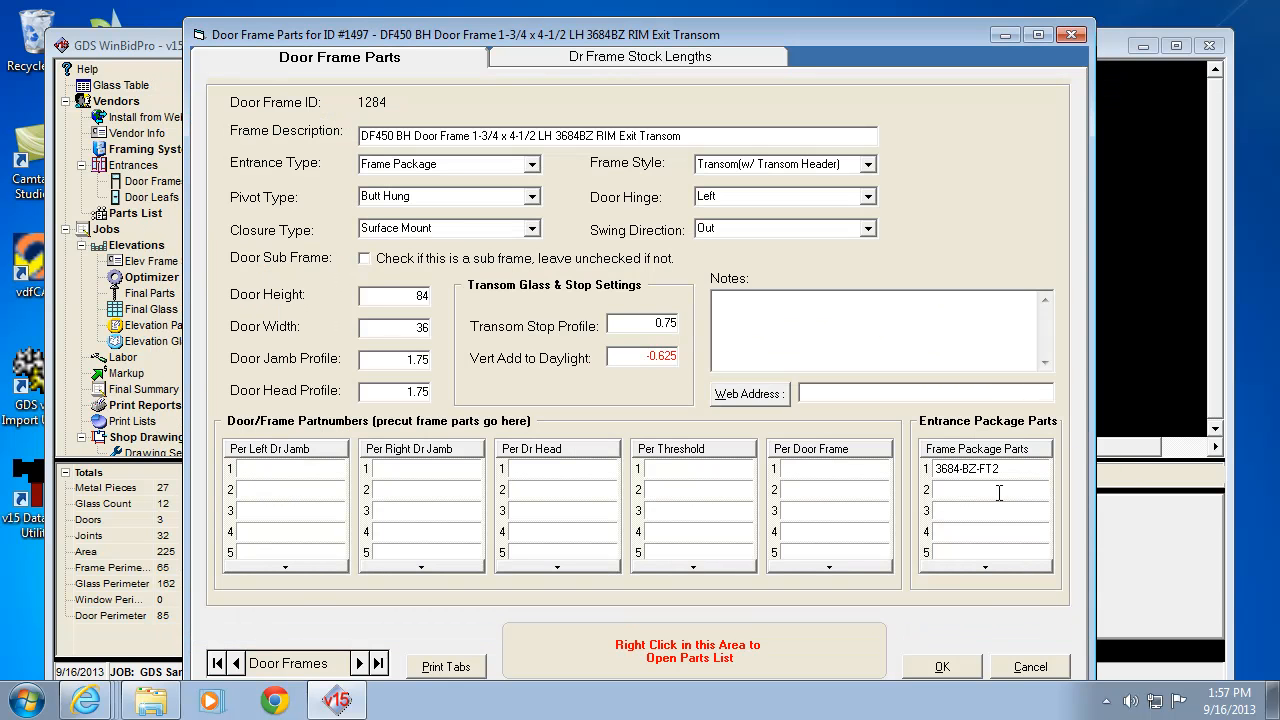
Step: Check the door frame stock lengths, save the changes and redraw the elevation
{"action": "left_click", "coordinate": [668, 66]}
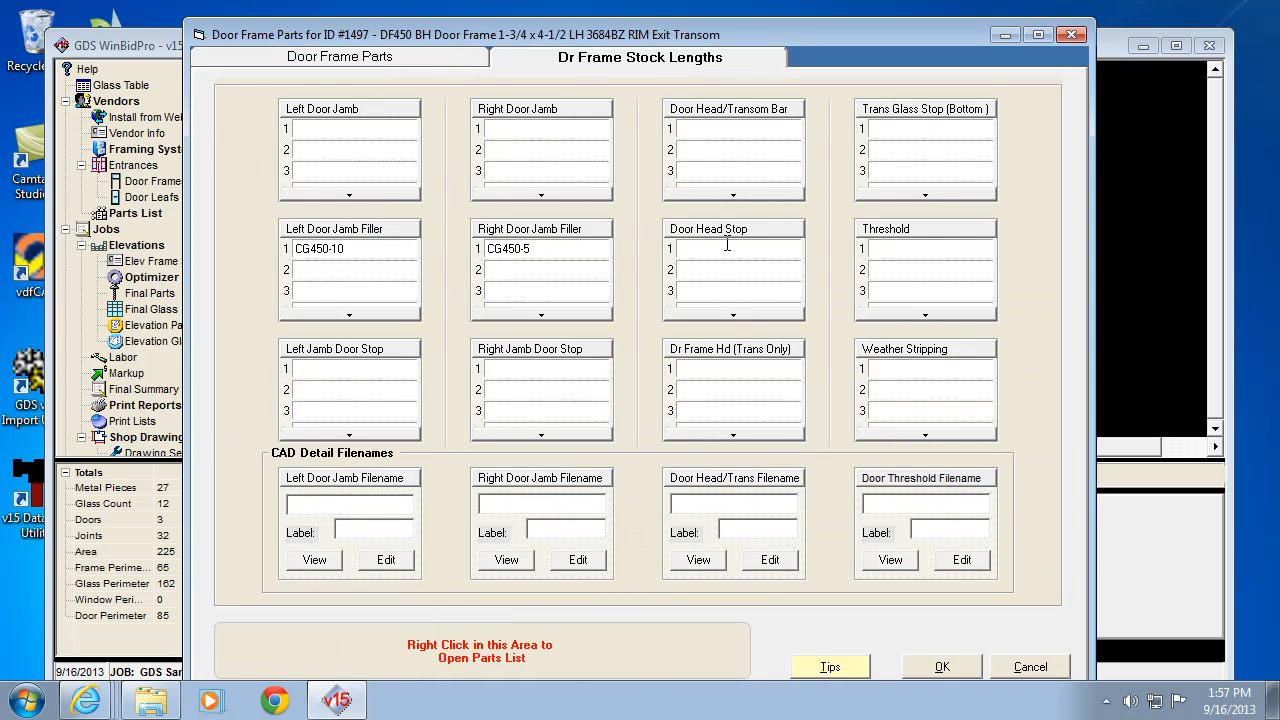
{"action": "left_click", "coordinate": [926, 675]}
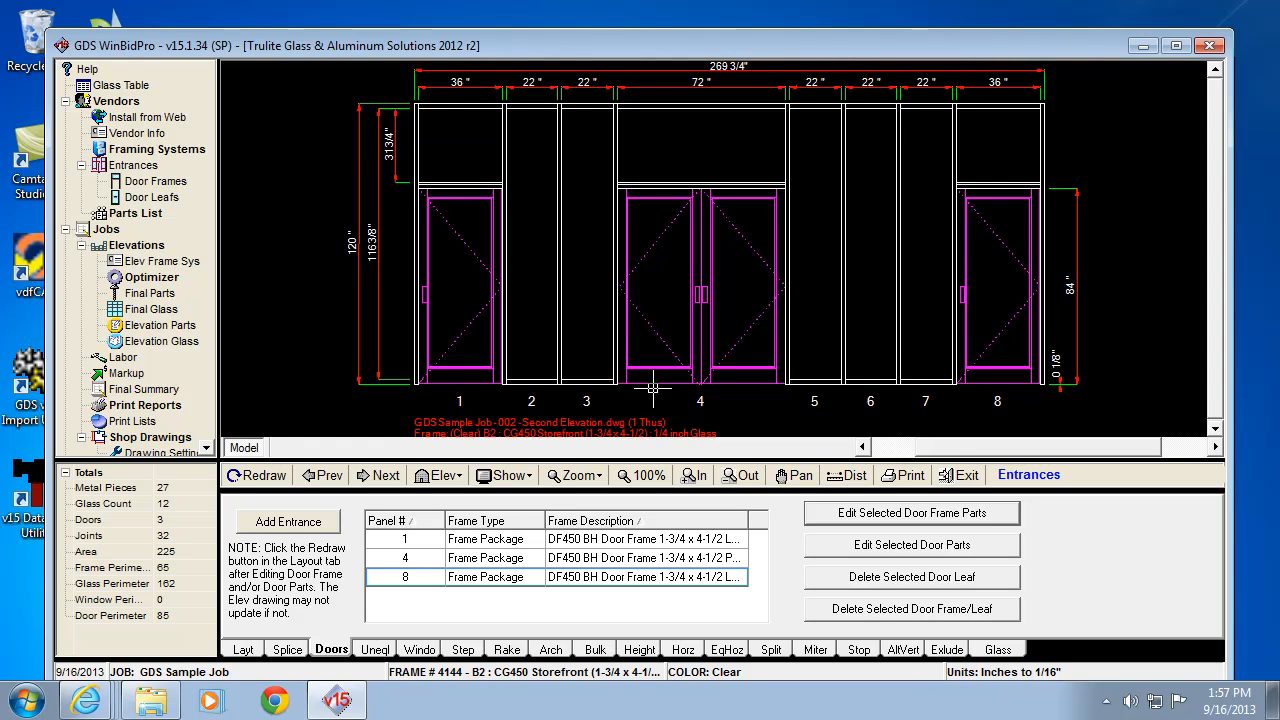
{"action": "left_click", "coordinate": [256, 476]}
Step: Set the hinge of panel 8's door leaf to Left
{"action": "left_click", "coordinate": [897, 546]}
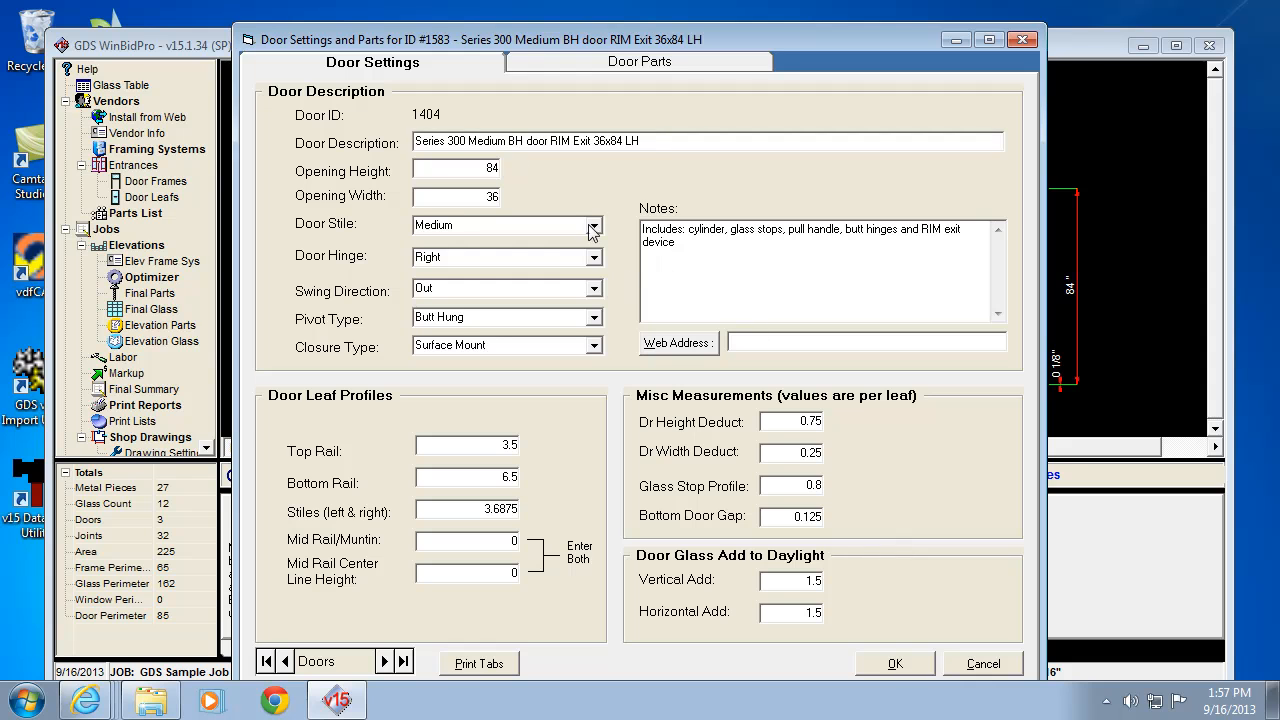
{"action": "left_click", "coordinate": [444, 258]}
{"action": "left_click", "coordinate": [594, 258]}
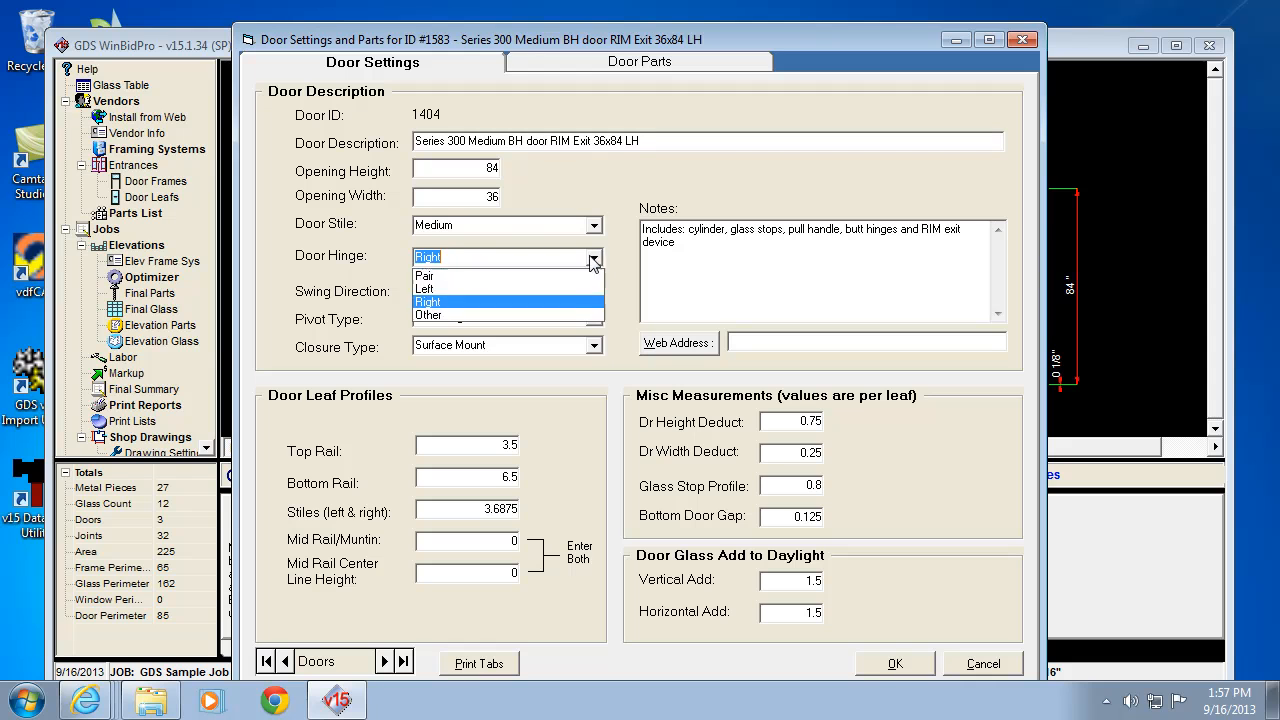
{"action": "left_click", "coordinate": [468, 289]}
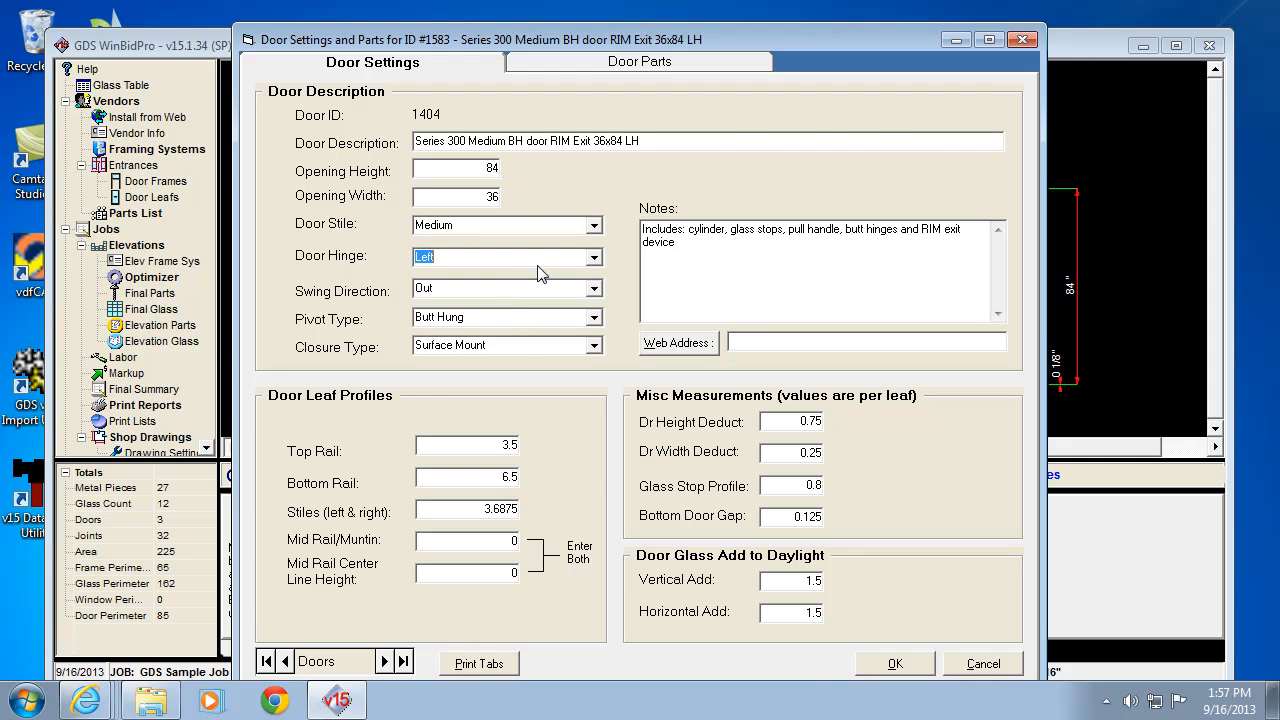
Step: Review the door's part numbers and full parts list, then save the door leaf settings
{"action": "left_click", "coordinate": [614, 61]}
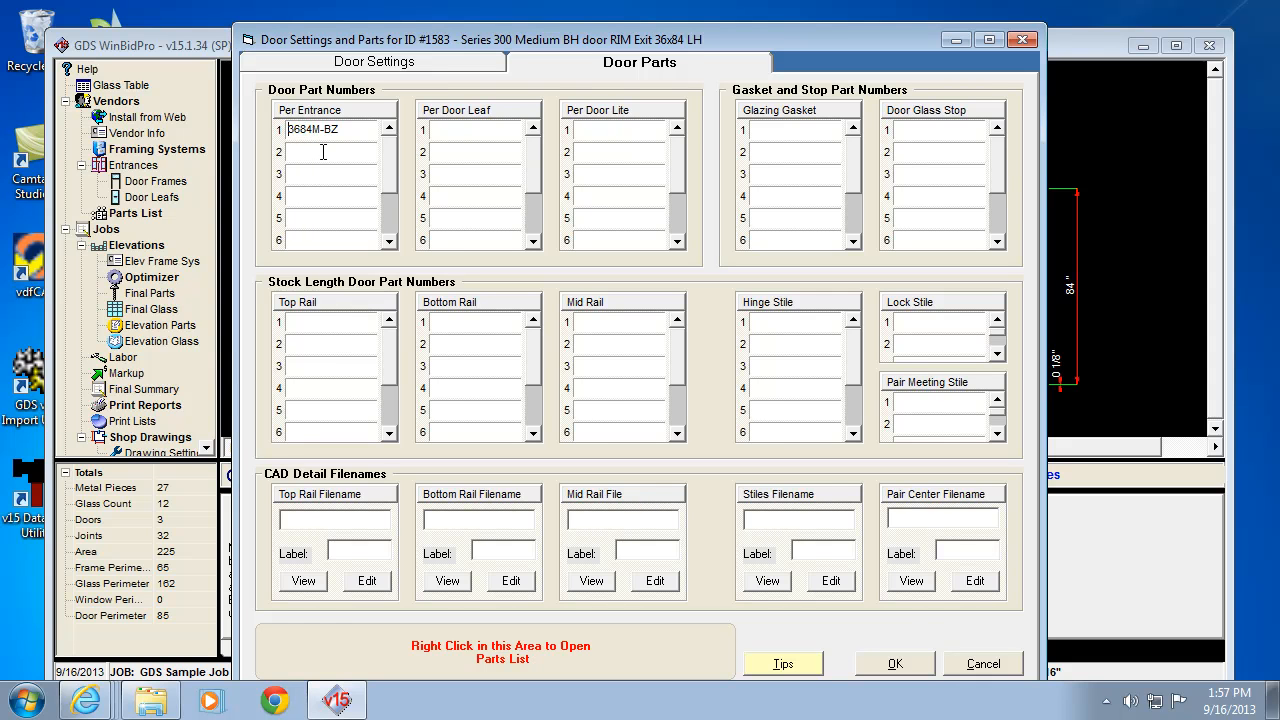
{"action": "left_click", "coordinate": [323, 153]}
{"action": "right_click", "coordinate": [378, 655]}
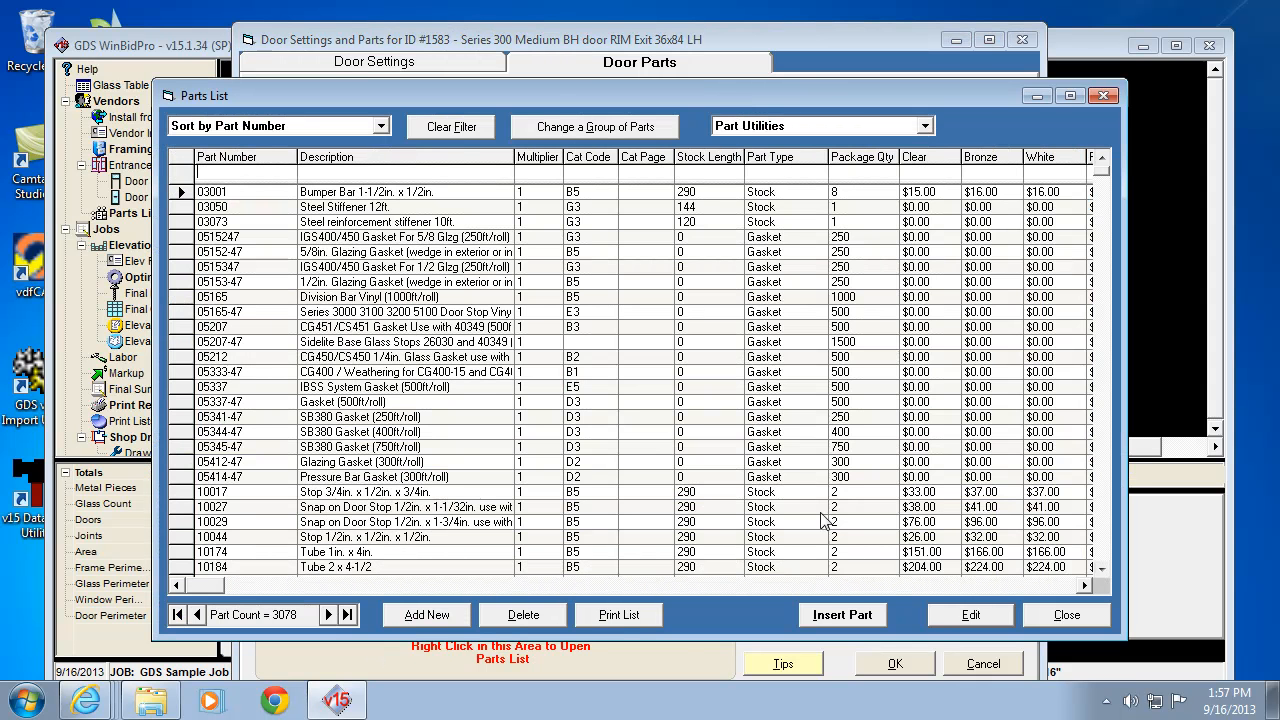
{"action": "left_click", "coordinate": [1068, 618]}
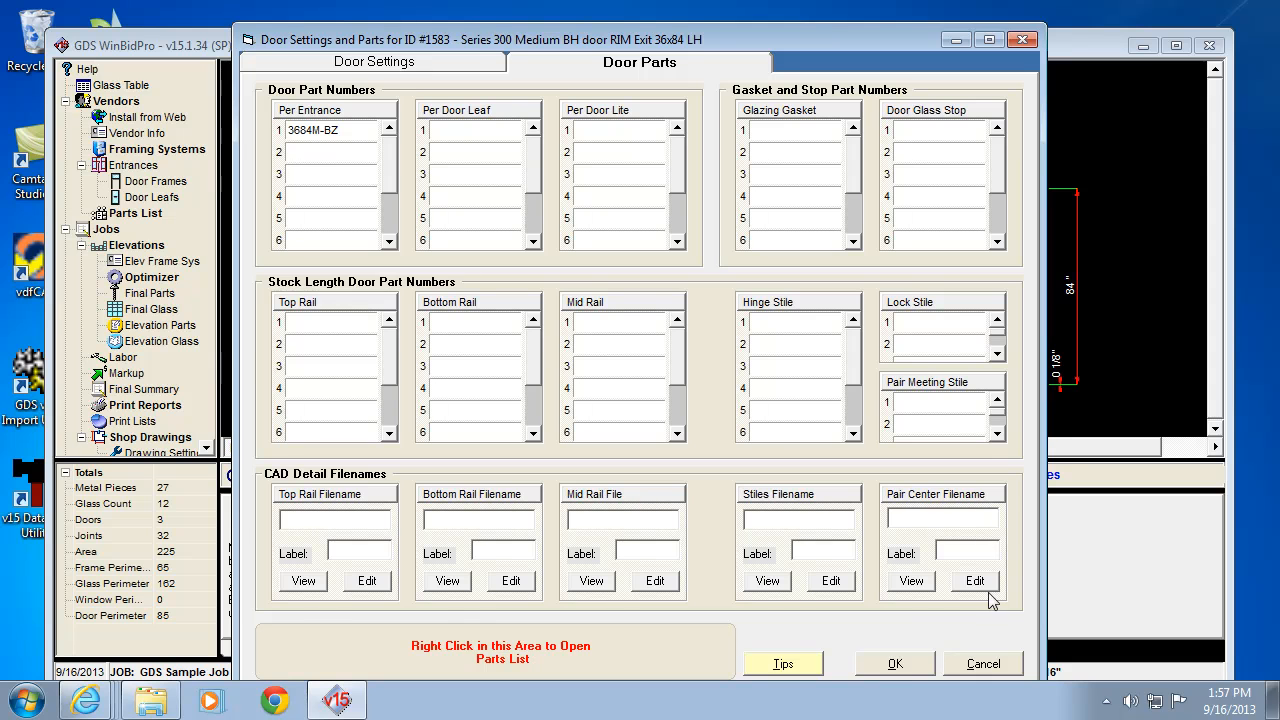
{"action": "left_click", "coordinate": [893, 664]}
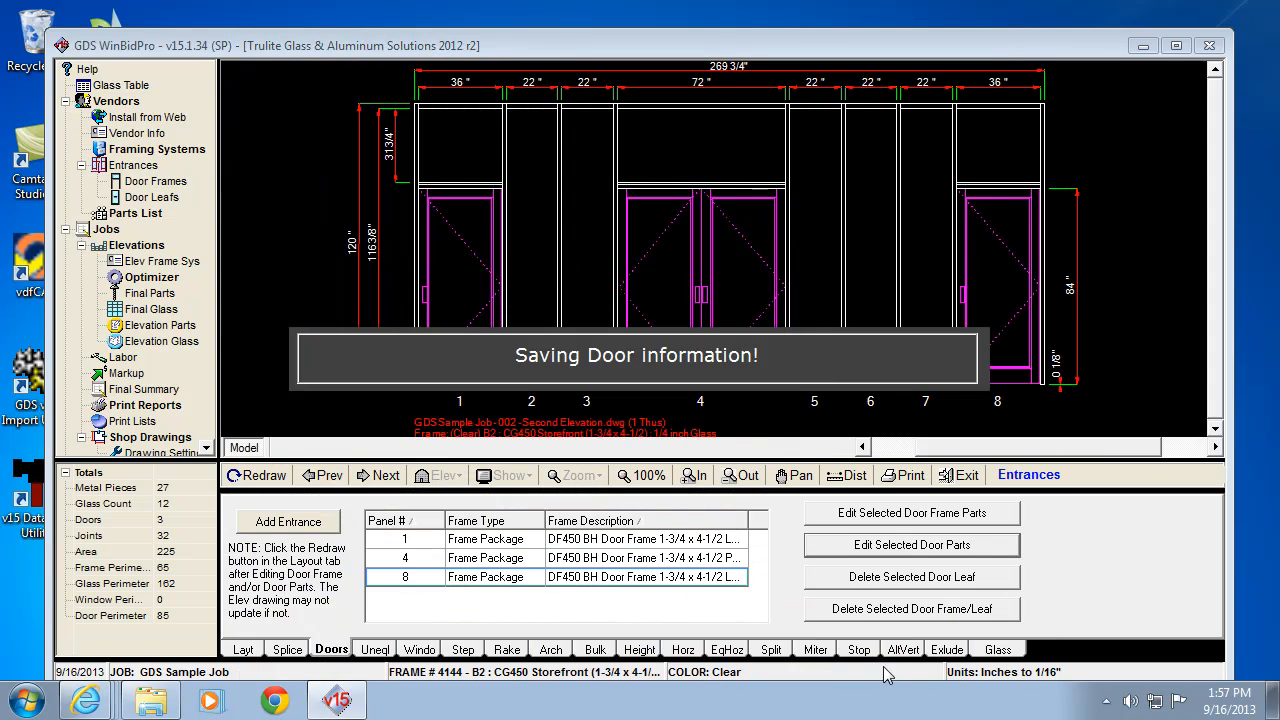